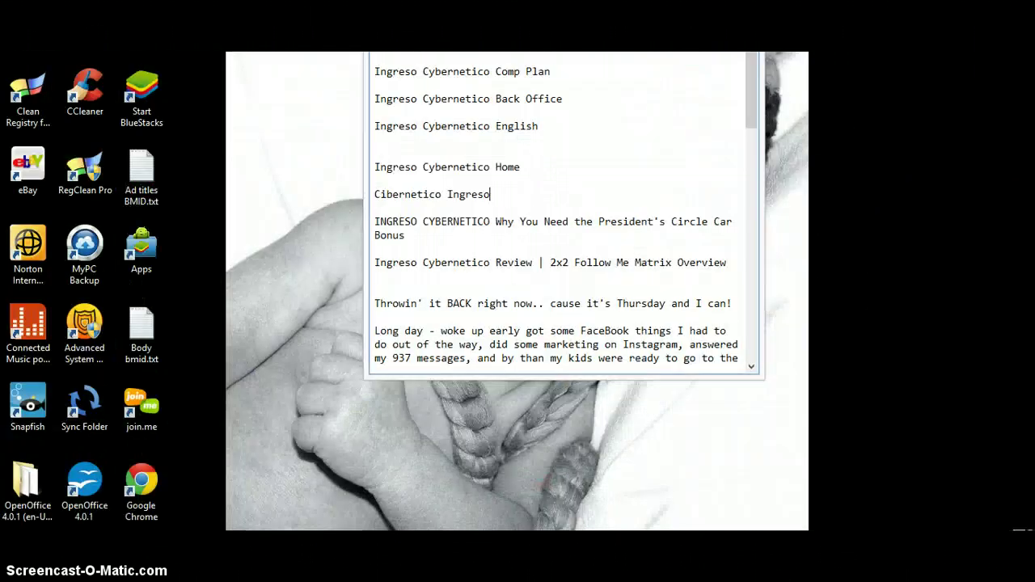
Close the ICVIDS.txt document and save its changes.
{"action": "key", "text": "alt+f"}
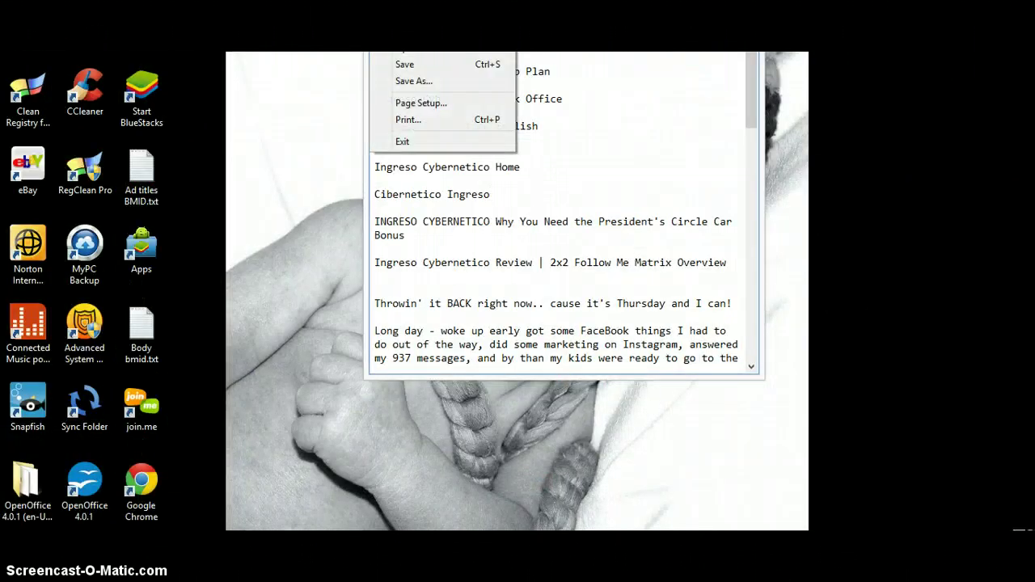
{"action": "key", "text": "x"}
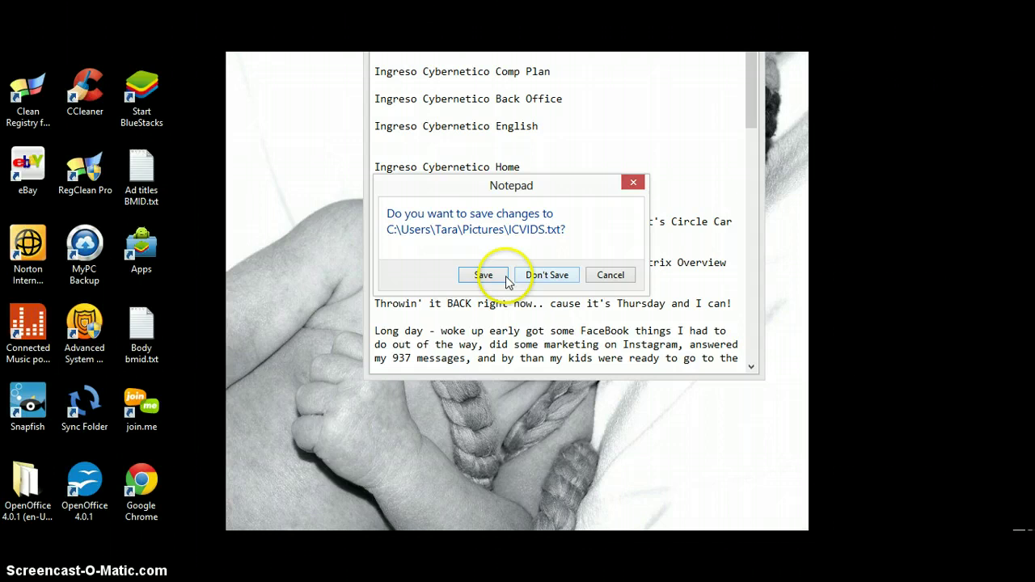
{"action": "left_click", "coordinate": [497, 277]}
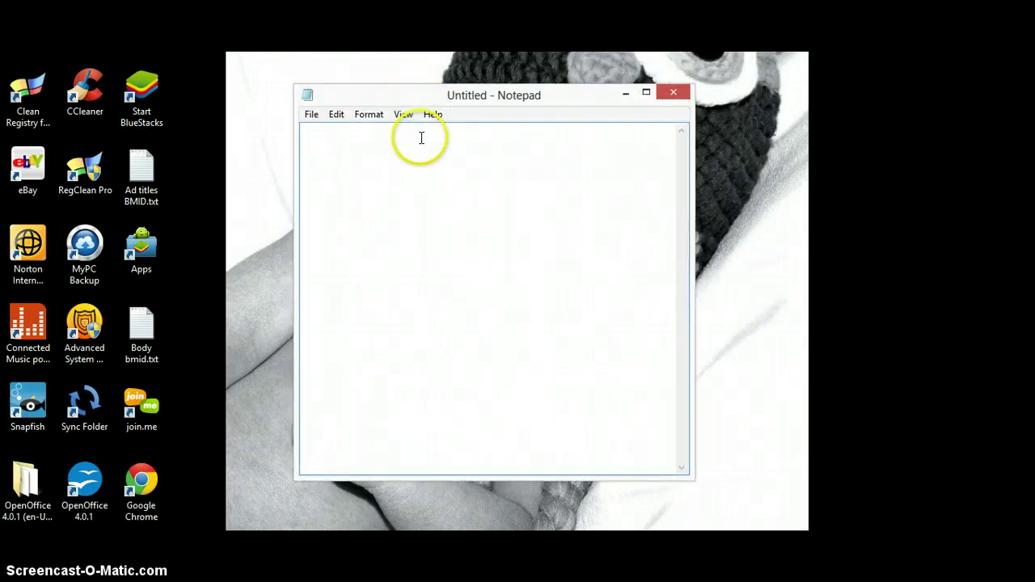
Write "MARKETER > STRUGGLING MARKETERS > MARKETS FACEBOOK >" as the opening of the untitled note.
{"action": "type", "text": "MARKETER >"}
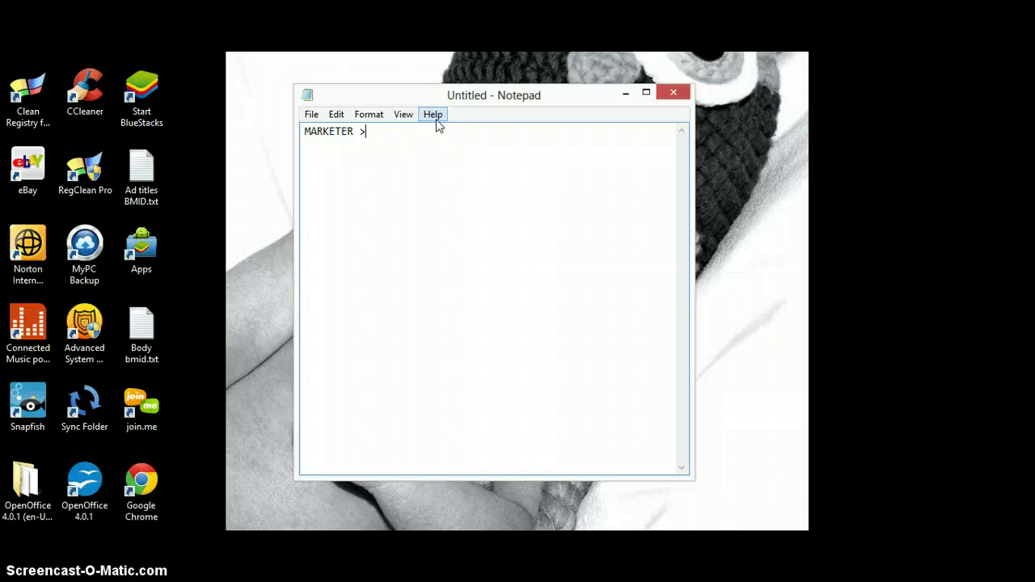
{"action": "type", "text": "STRUGGLING MARKETERS >"}
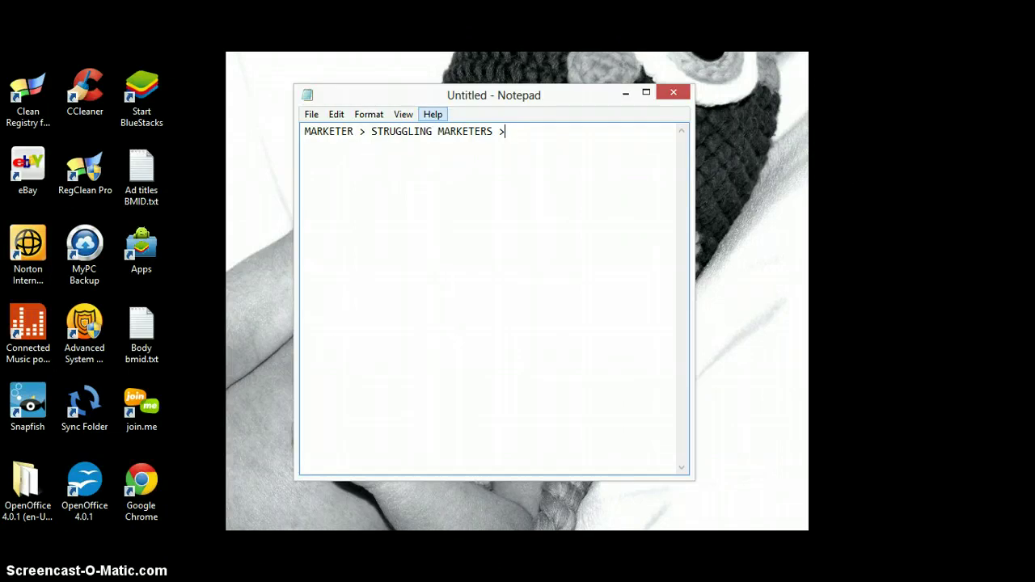
{"action": "type", "text": "MARKET FACEBOOK"}
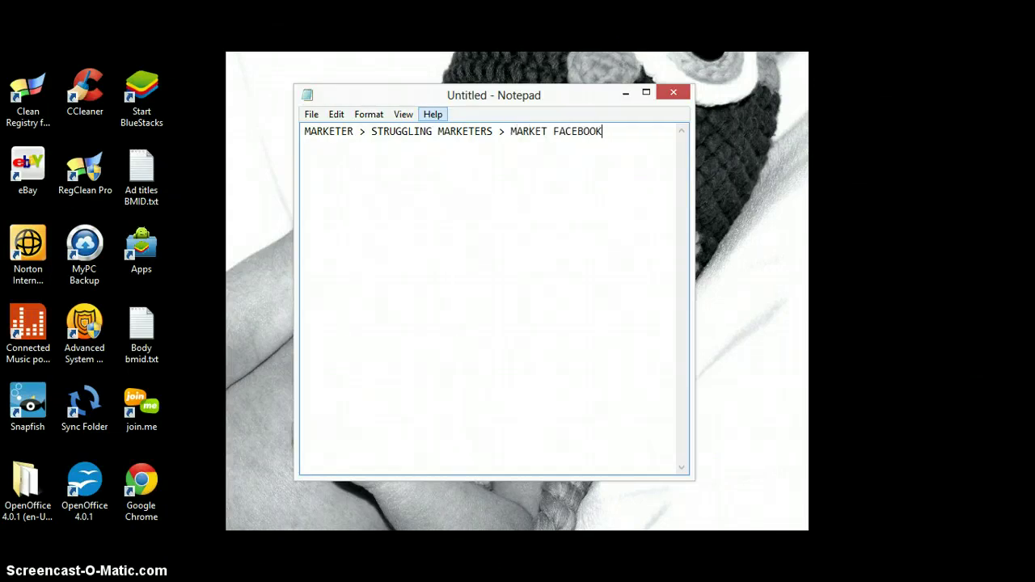
{"action": "type", "text": " >"}
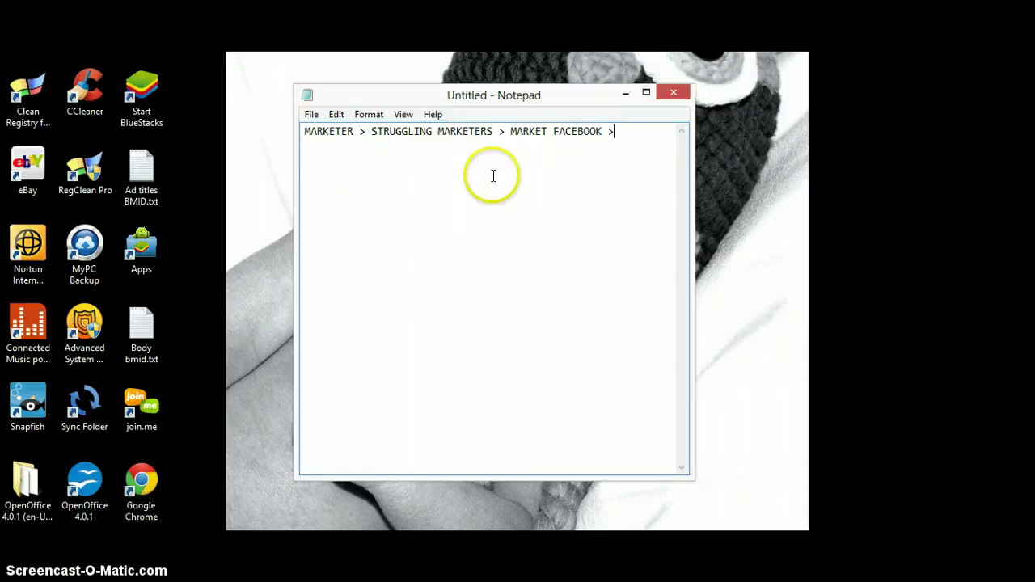
{"action": "left_click", "coordinate": [554, 131]}
{"action": "type", "text": "S"}
{"action": "left_click", "coordinate": [653, 131]}
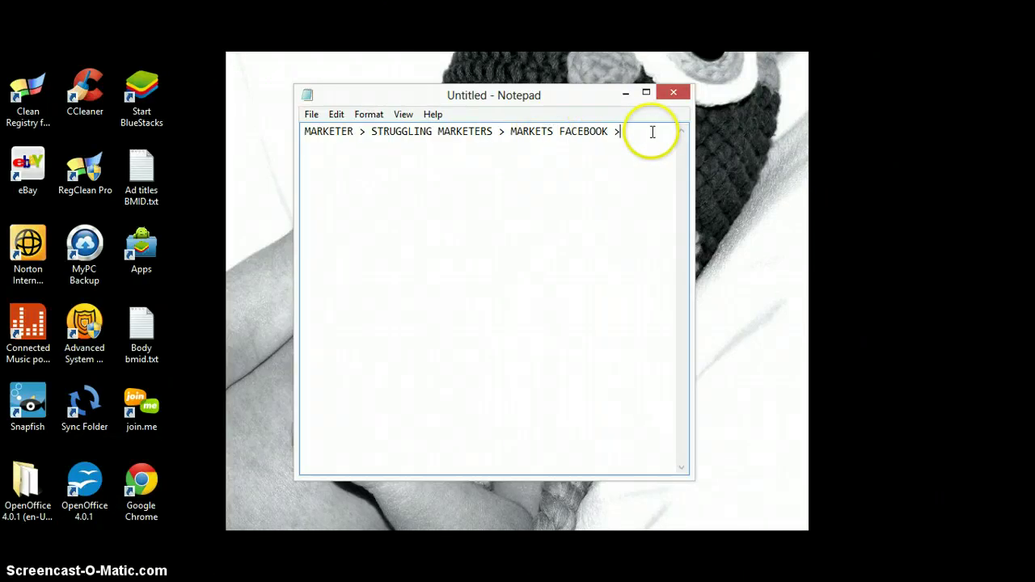
Continue the note's chain with "STRUGGLING TO MARKET ON FACEBOOK > FACEBOOK WALL SUCKS".
{"action": "type", "text": "STRUGGLING TO MARKET "}
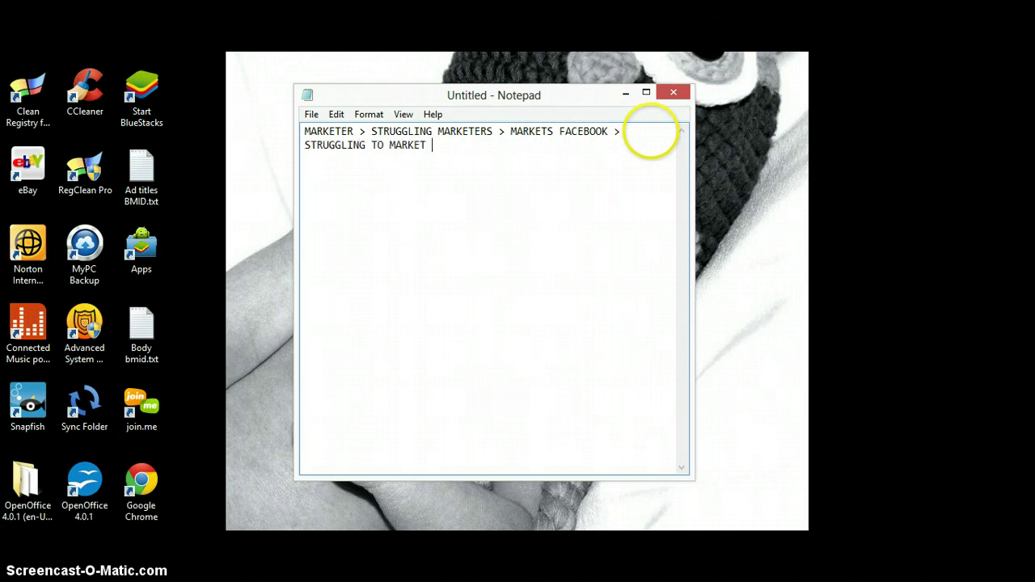
{"action": "type", "text": "ON FACEBOOK > FACEBOOK"}
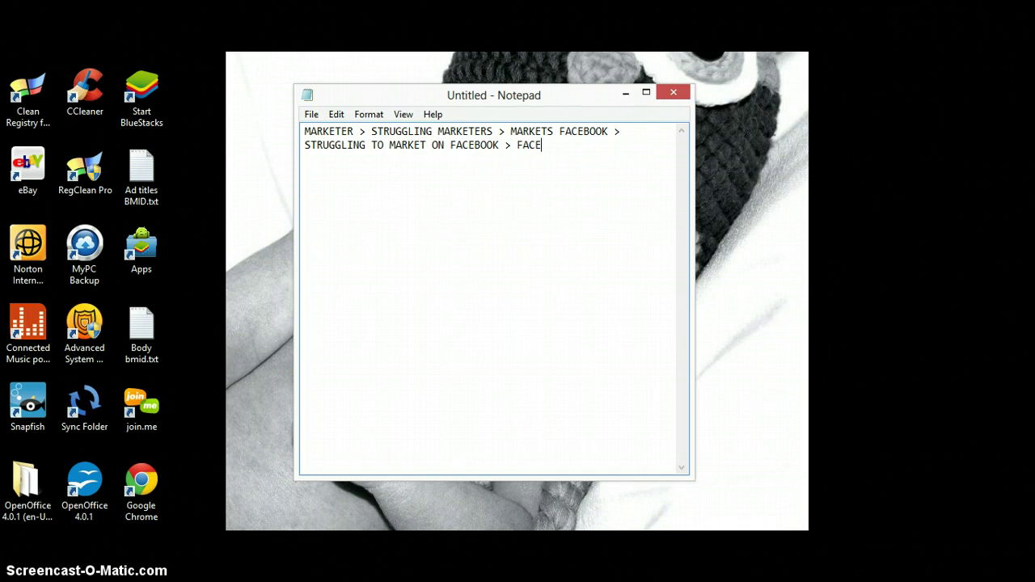
{"action": "type", "text": " WALL SUCKS"}
Switch to Facebook in the browser and enter the search phrase "people that work for motor club of america".
{"action": "key", "text": "alt+Tab"}
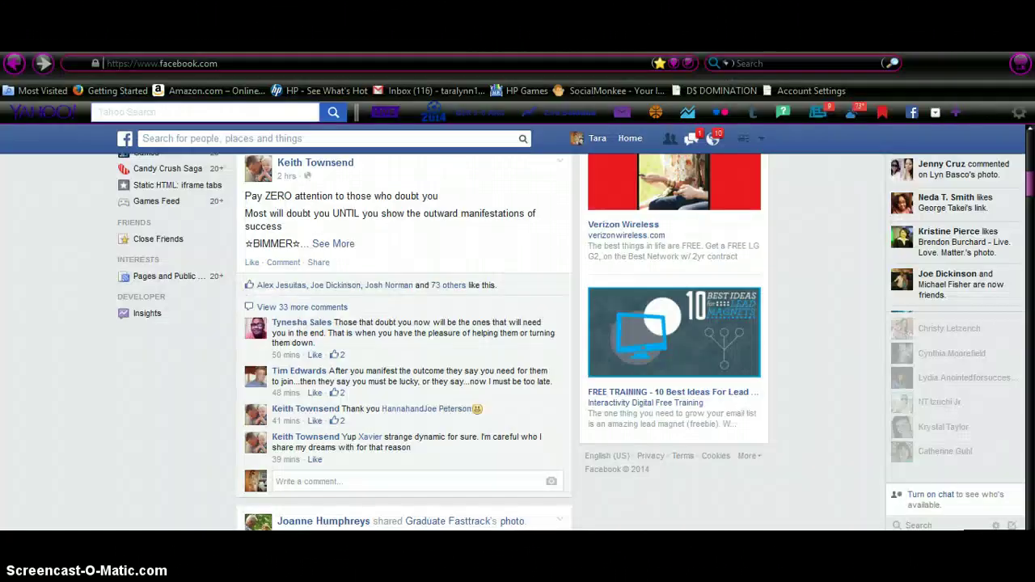
{"action": "scroll", "coordinate": [111, 416], "scroll_direction": "up", "scroll_amount": 10}
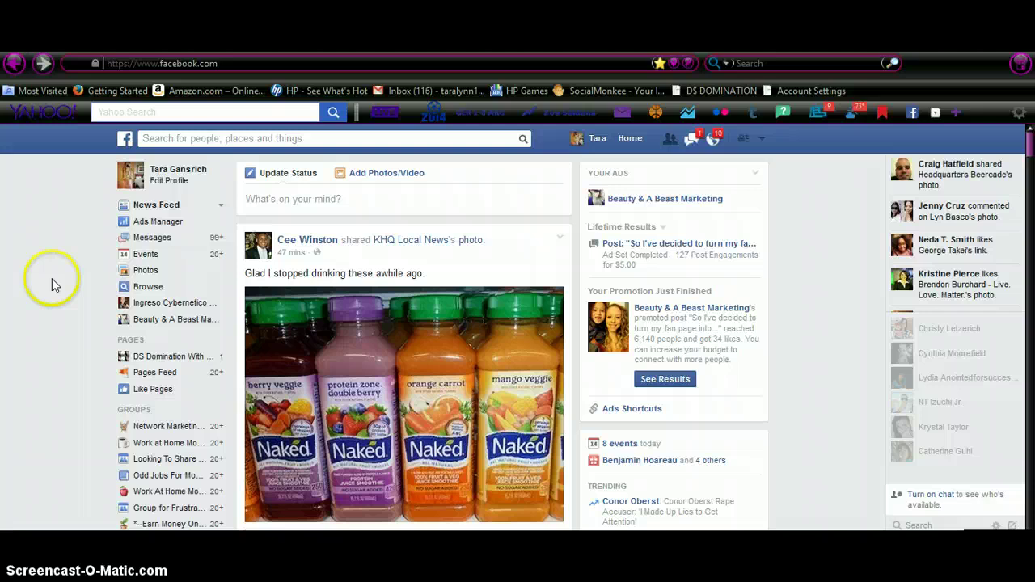
{"action": "left_click", "coordinate": [182, 140]}
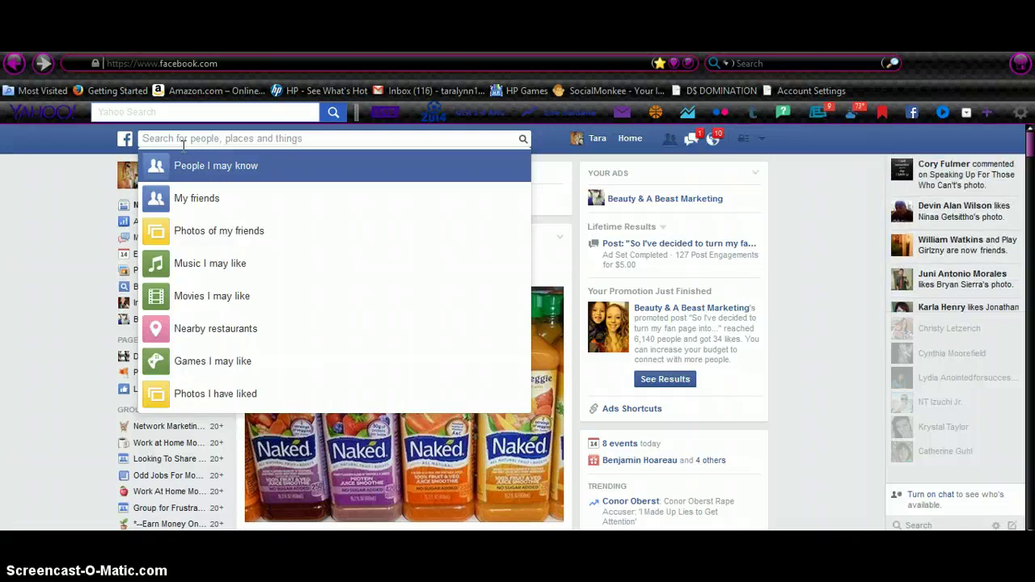
{"action": "type", "text": "people"}
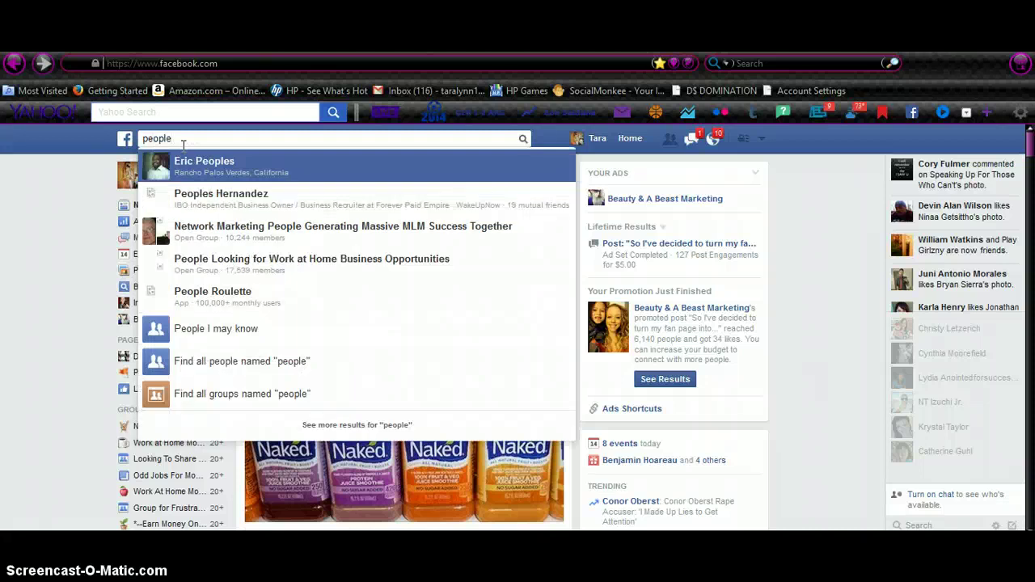
{"action": "type", "text": " that"}
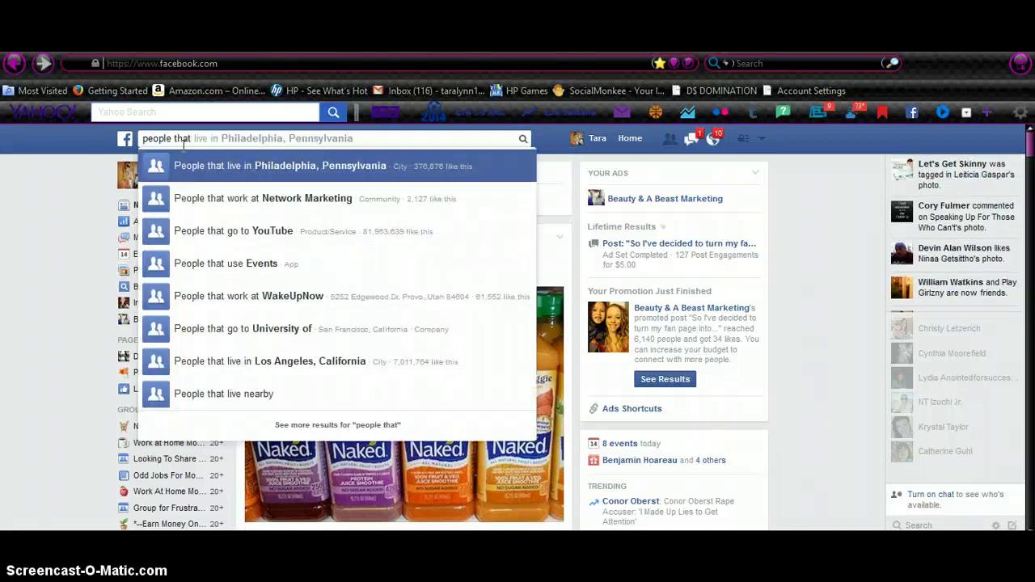
{"action": "type", "text": " work for mca"}
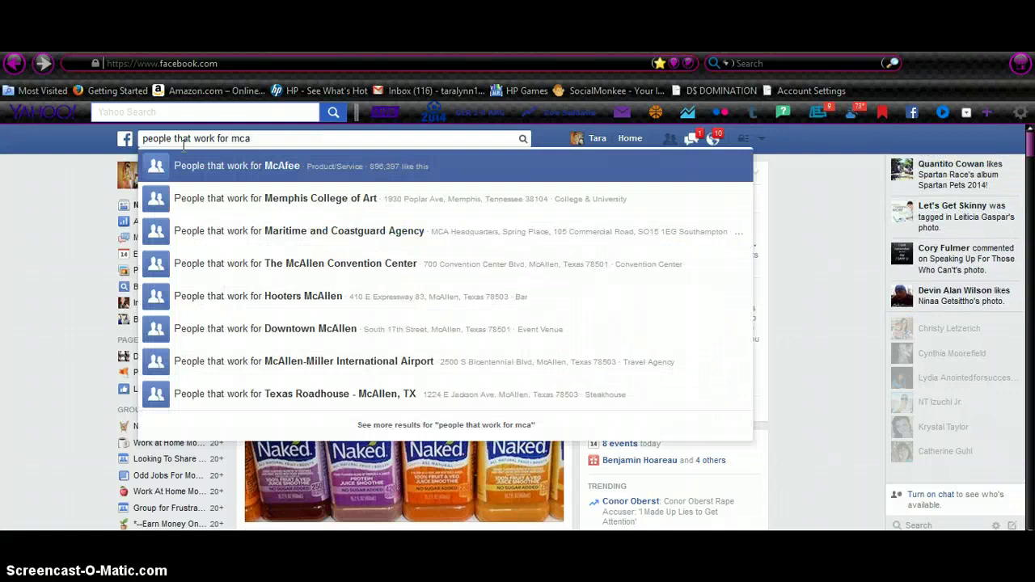
{"action": "key", "text": "BackSpace"}
{"action": "key", "text": "BackSpace"}
{"action": "key", "text": "BackSpace"}
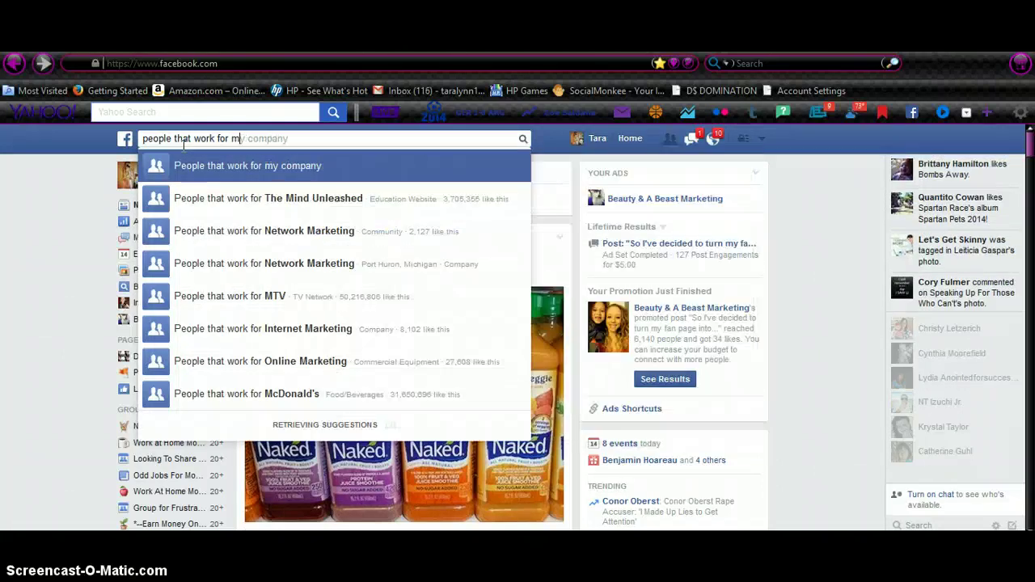
{"action": "type", "text": "otor club of"}
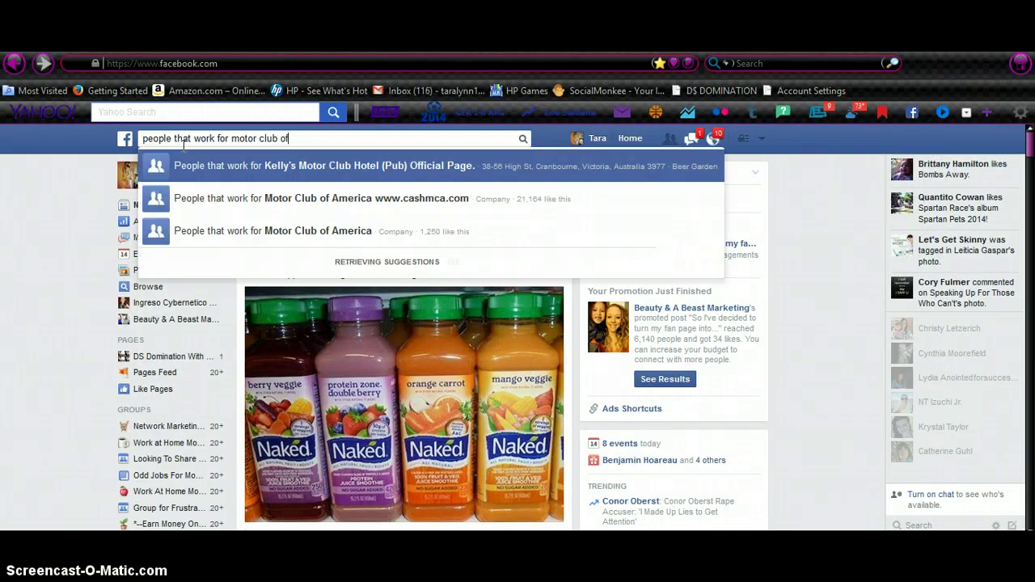
{"action": "type", "text": " america"}
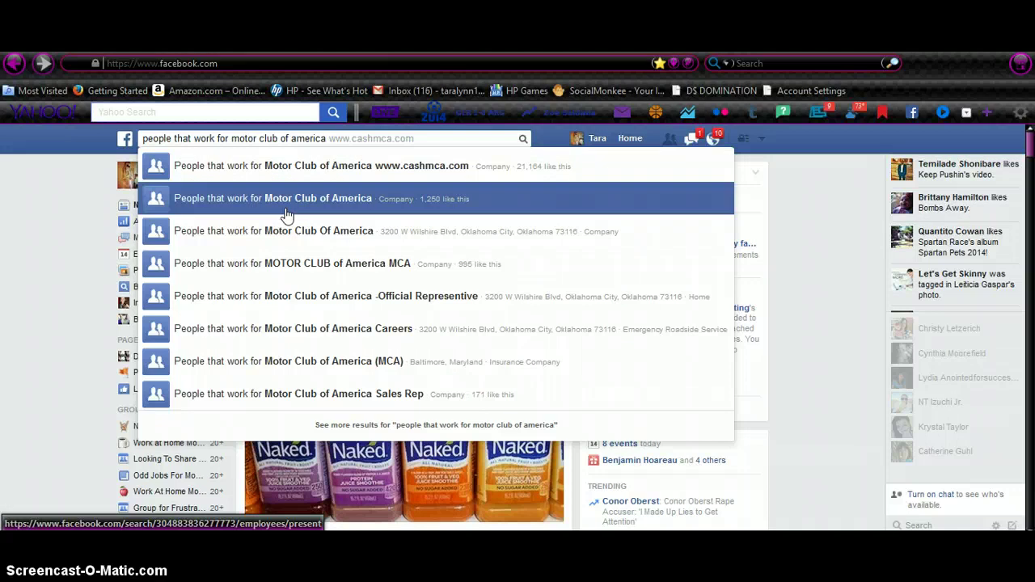
Replace the company in the search with "send out" and open the results for people that work for SendOutCards.
{"action": "left_click_drag", "start_coordinate": [329, 139], "coordinate": [233, 156]}
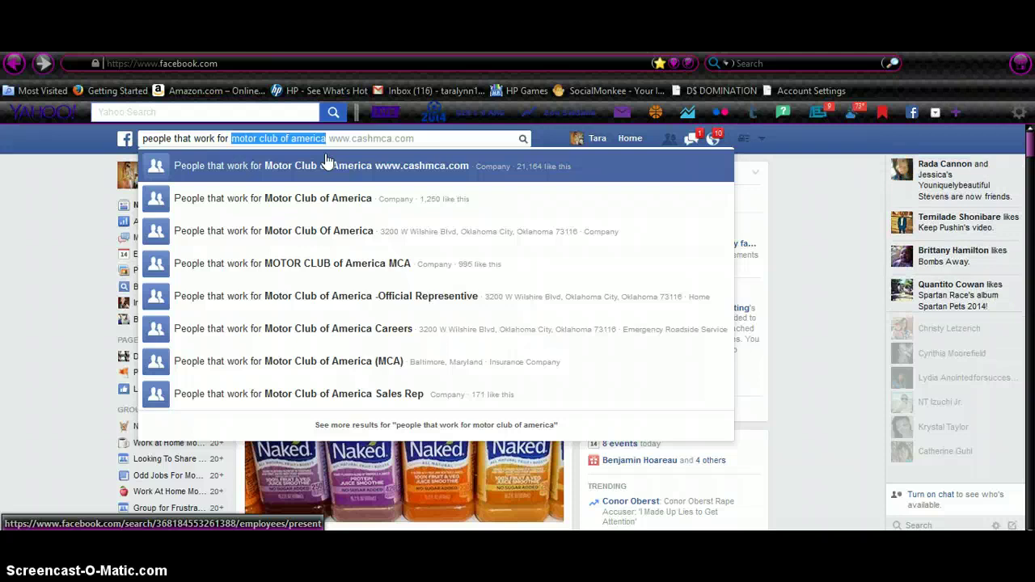
{"action": "type", "text": "send out"}
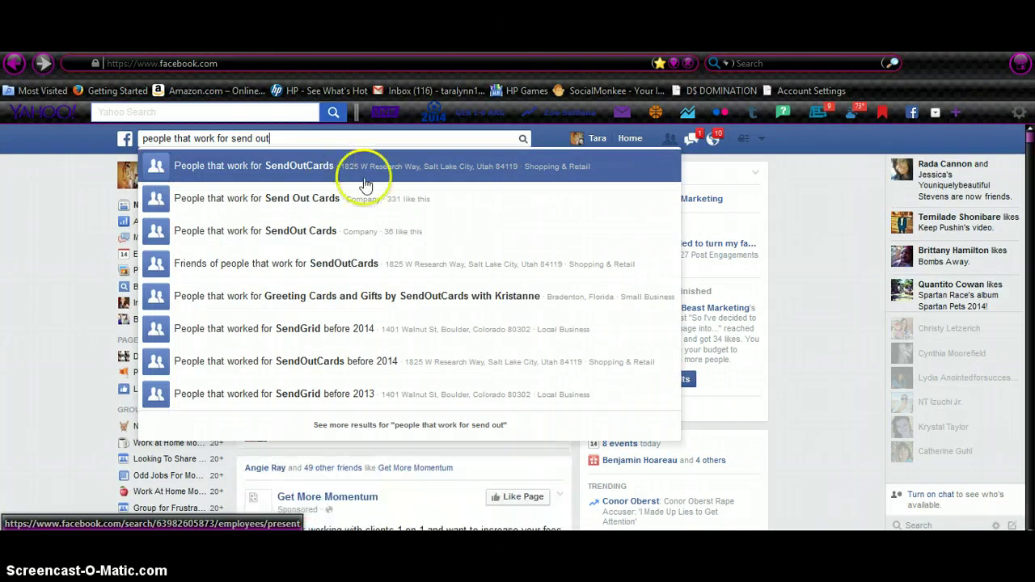
{"action": "left_click", "coordinate": [250, 167]}
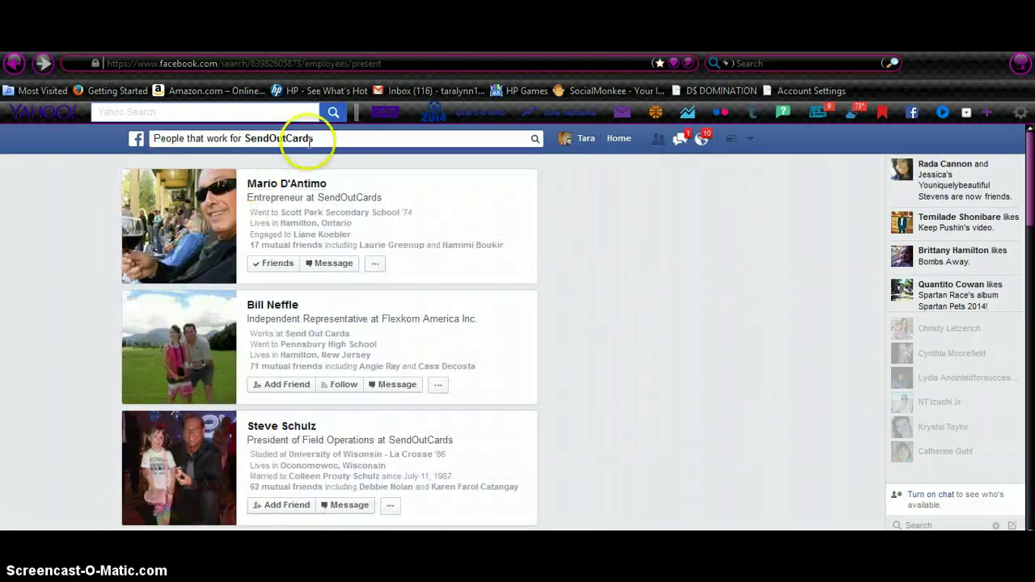
{"action": "left_click", "coordinate": [334, 139]}
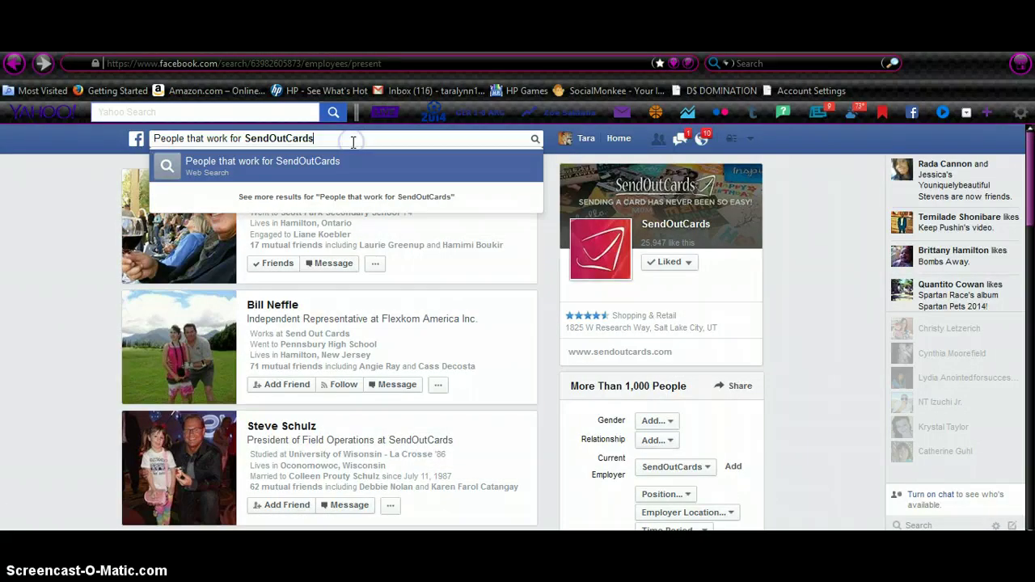
{"action": "left_click", "coordinate": [51, 254]}
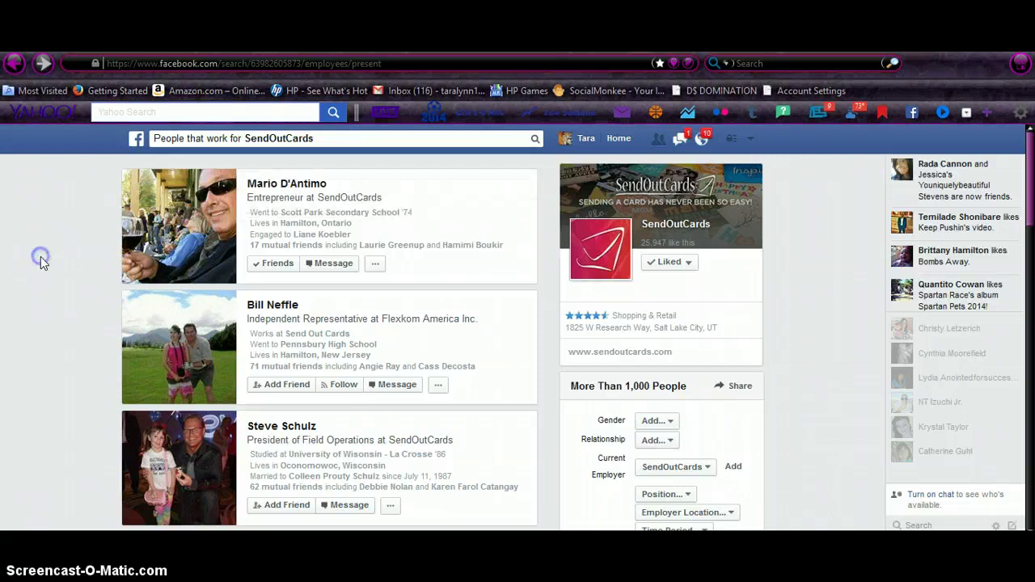
{"action": "left_click", "coordinate": [39, 254]}
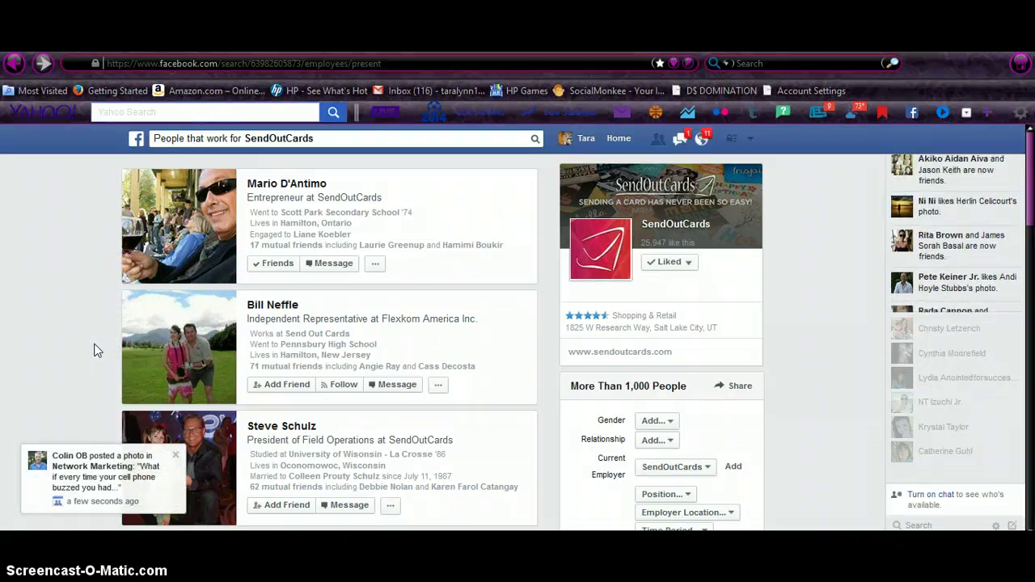
Dismiss the group post notification and follow the second and fourth people in the SendOutCards results.
{"action": "left_click", "coordinate": [174, 455]}
{"action": "scroll", "coordinate": [20, 340], "scroll_direction": "down", "scroll_amount": 2}
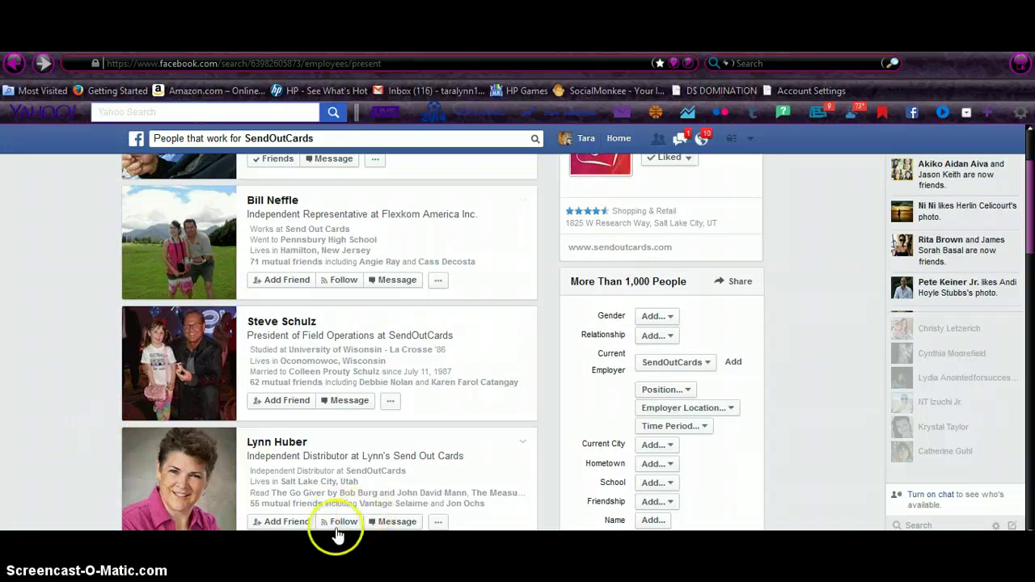
{"action": "scroll", "coordinate": [346, 254], "scroll_direction": "up", "scroll_amount": 2}
{"action": "left_click", "coordinate": [346, 389]}
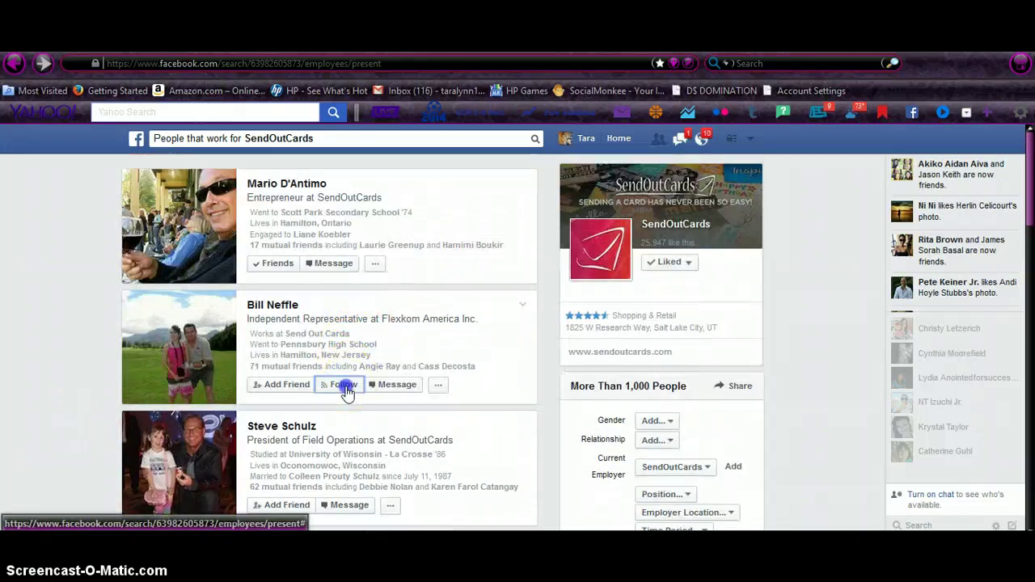
{"action": "scroll", "coordinate": [347, 340], "scroll_direction": "down", "scroll_amount": 6}
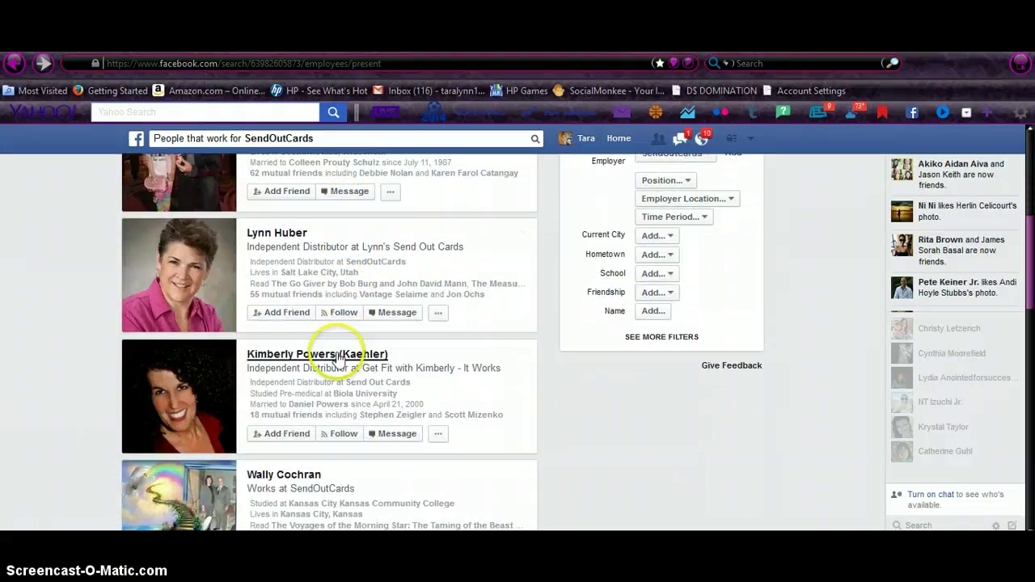
{"action": "left_click", "coordinate": [339, 314]}
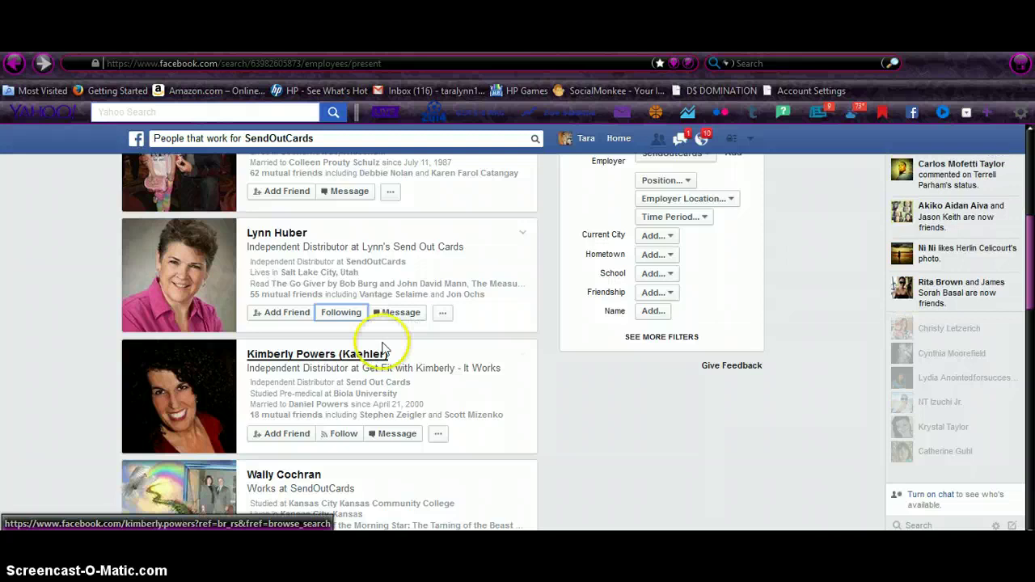
Open the profile of the fourth person in the results and look through the recent timeline posts.
{"action": "left_click", "coordinate": [198, 306]}
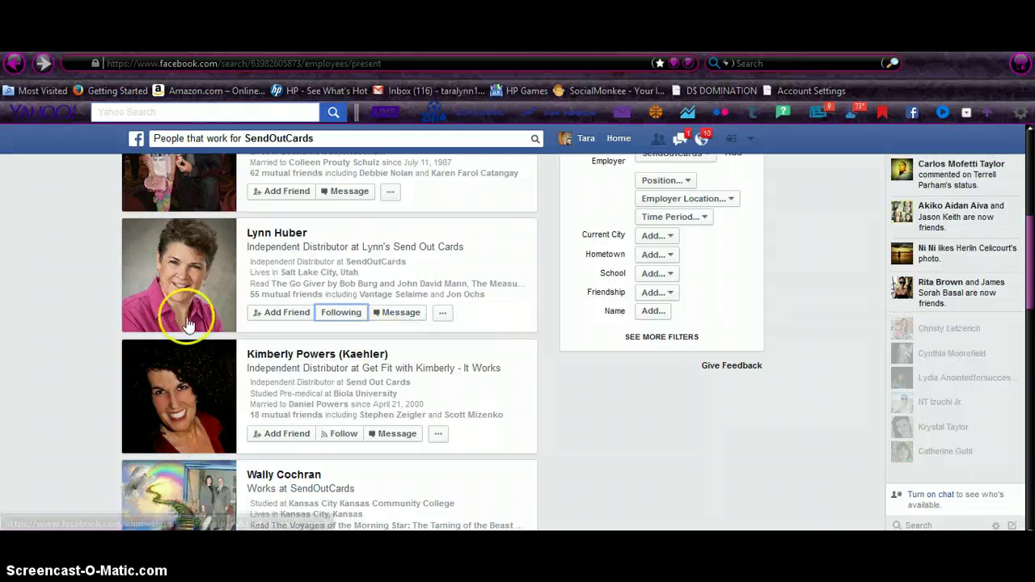
{"action": "left_click", "coordinate": [221, 257]}
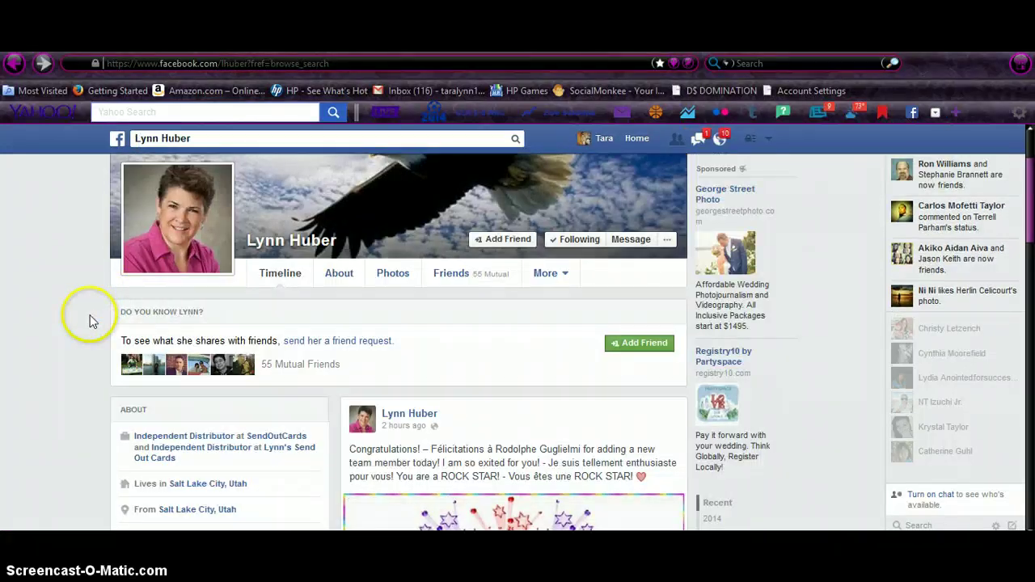
{"action": "scroll", "coordinate": [104, 387], "scroll_direction": "down", "scroll_amount": 2}
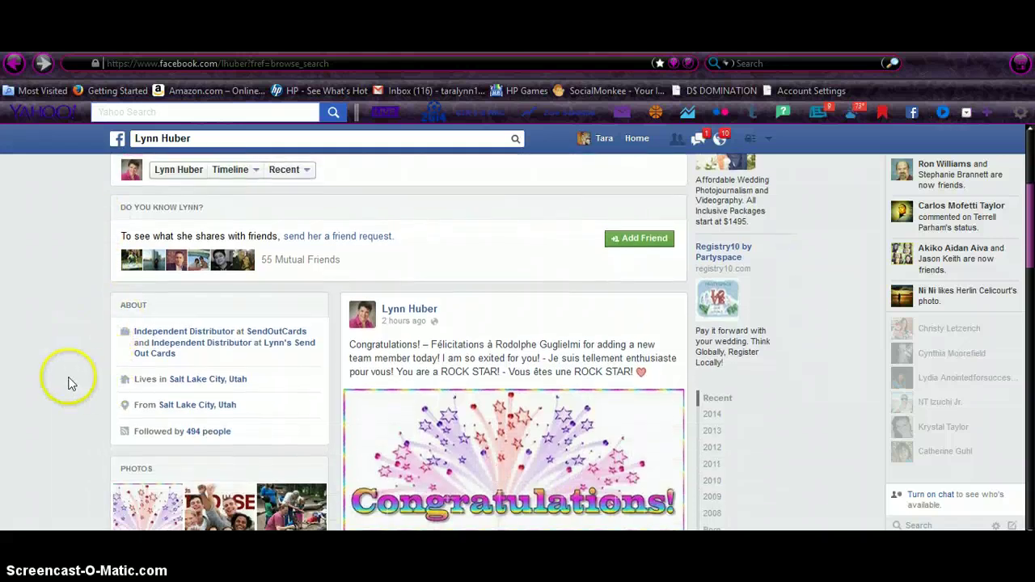
{"action": "scroll", "coordinate": [267, 416], "scroll_direction": "down", "scroll_amount": 2}
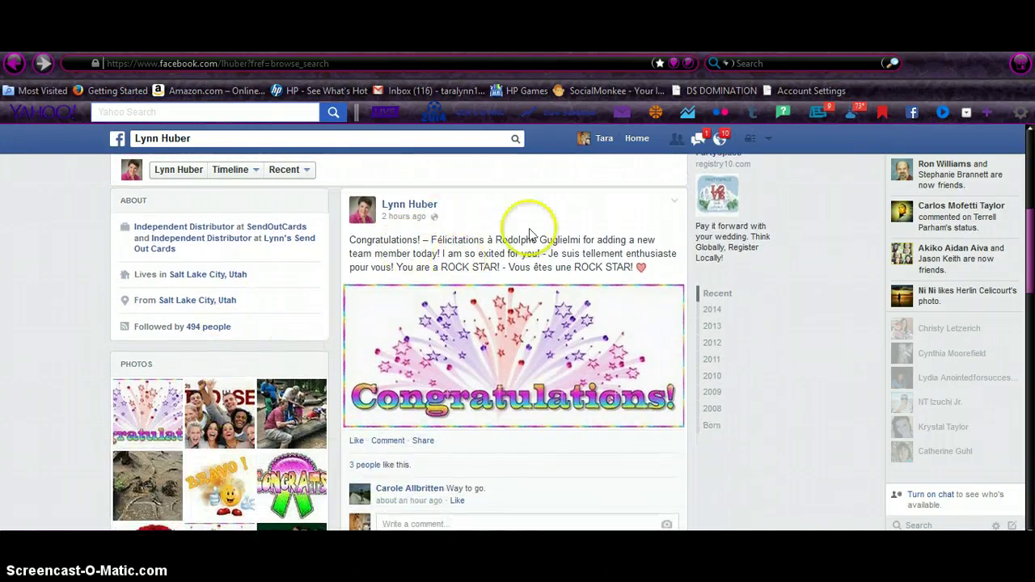
{"action": "scroll", "coordinate": [530, 234], "scroll_direction": "down", "scroll_amount": 8}
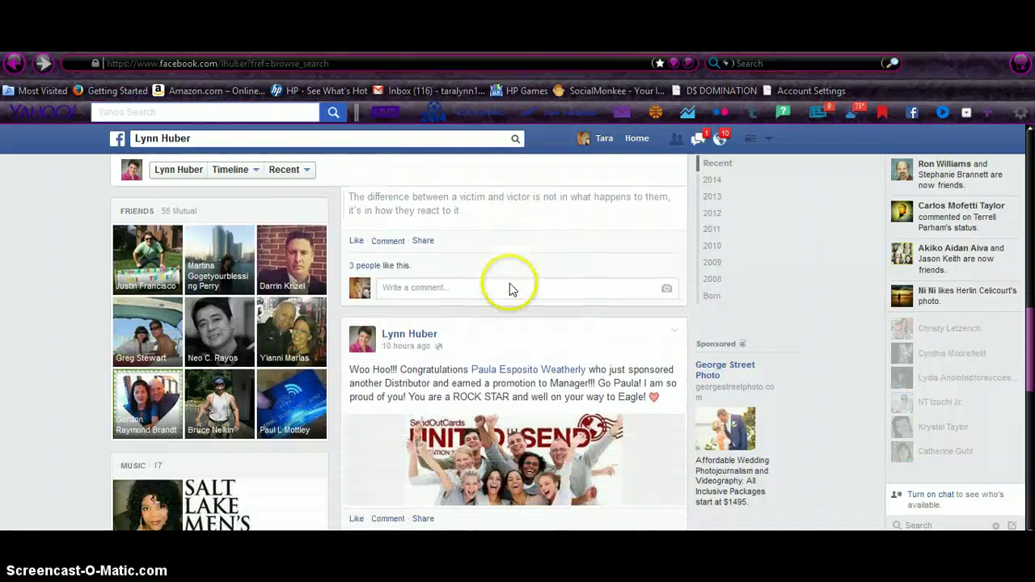
{"action": "scroll", "coordinate": [509, 288], "scroll_direction": "down", "scroll_amount": 2}
{"action": "scroll", "coordinate": [577, 250], "scroll_direction": "down", "scroll_amount": 2}
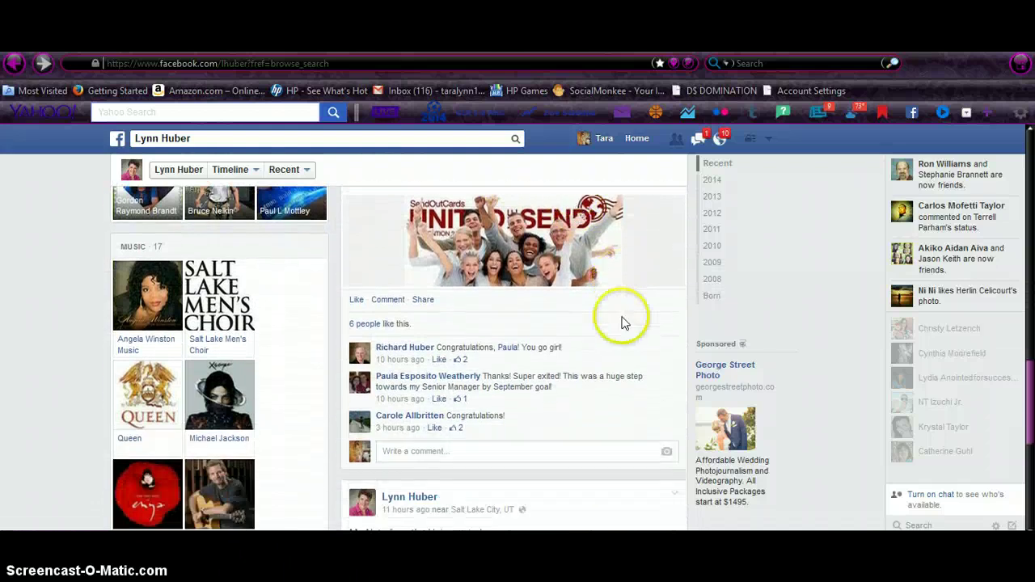
Look through the rest of the profile's timeline posts and interests, and return to the SendOutCards search results.
{"action": "scroll", "coordinate": [623, 322], "scroll_direction": "down", "scroll_amount": 5}
{"action": "scroll", "coordinate": [607, 332], "scroll_direction": "down", "scroll_amount": 1}
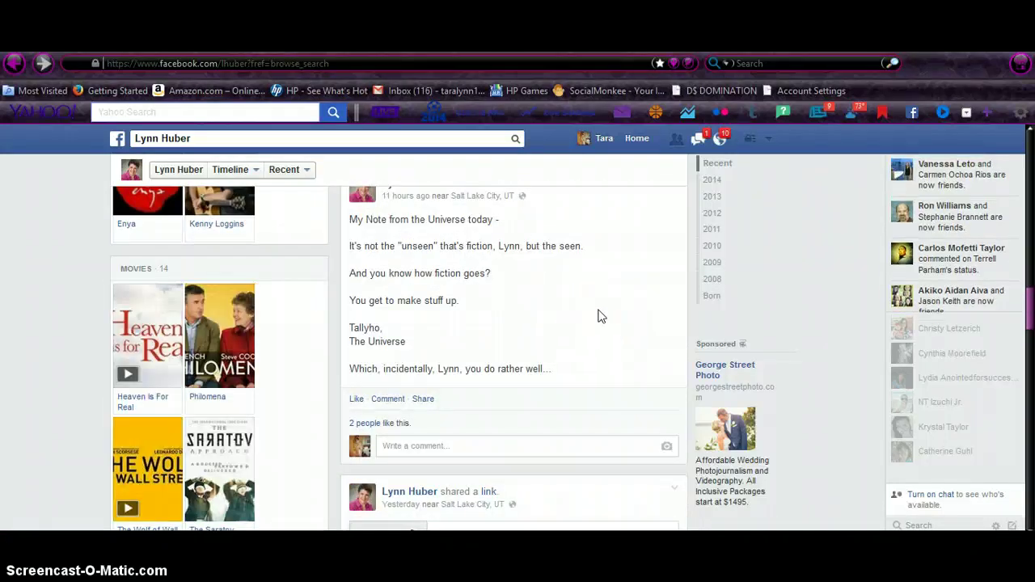
{"action": "scroll", "coordinate": [603, 315], "scroll_direction": "down", "scroll_amount": 6}
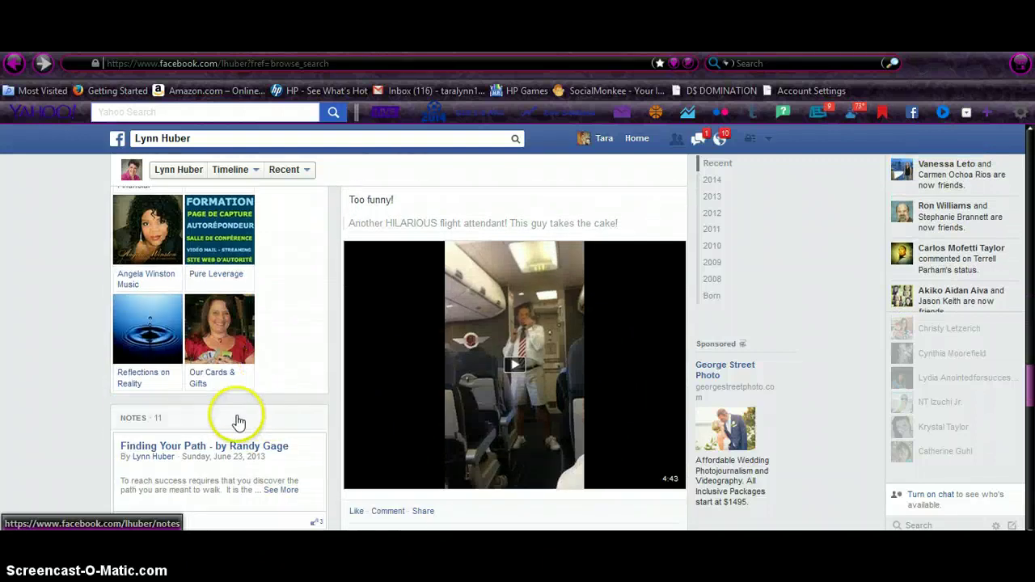
{"action": "scroll", "coordinate": [289, 347], "scroll_direction": "up", "scroll_amount": 10}
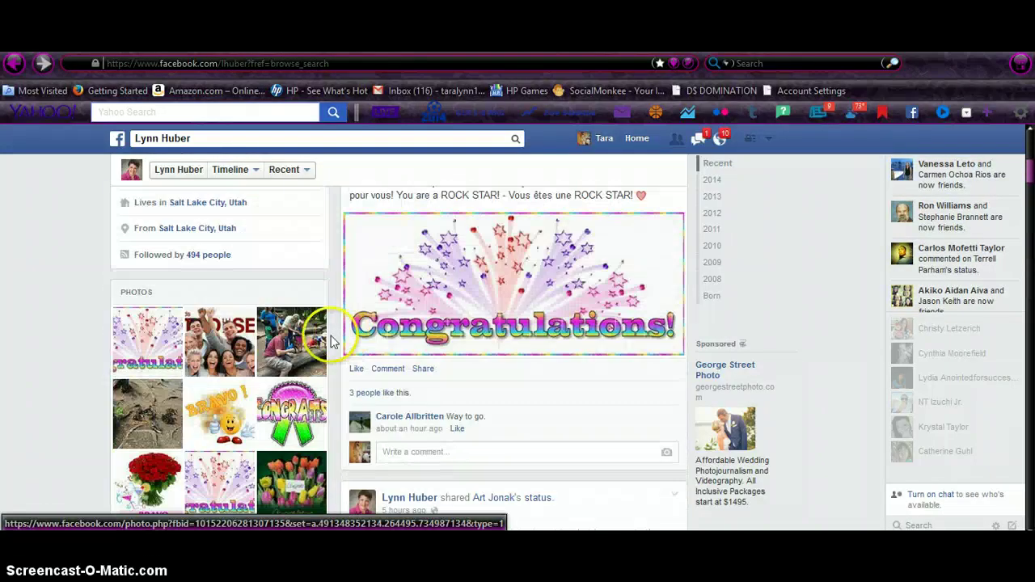
{"action": "scroll", "coordinate": [9, 334], "scroll_direction": "up", "scroll_amount": 3}
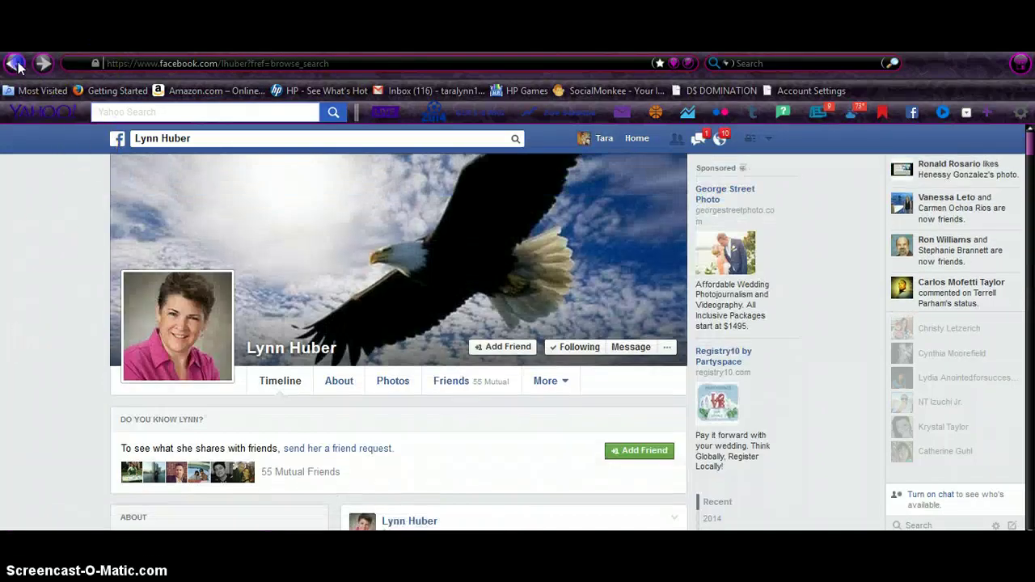
{"action": "left_click", "coordinate": [17, 63]}
Browse further down the SendOutCards results and open the profile of the self-employed independent distributor from Las Vegas.
{"action": "scroll", "coordinate": [33, 409], "scroll_direction": "down", "scroll_amount": 5}
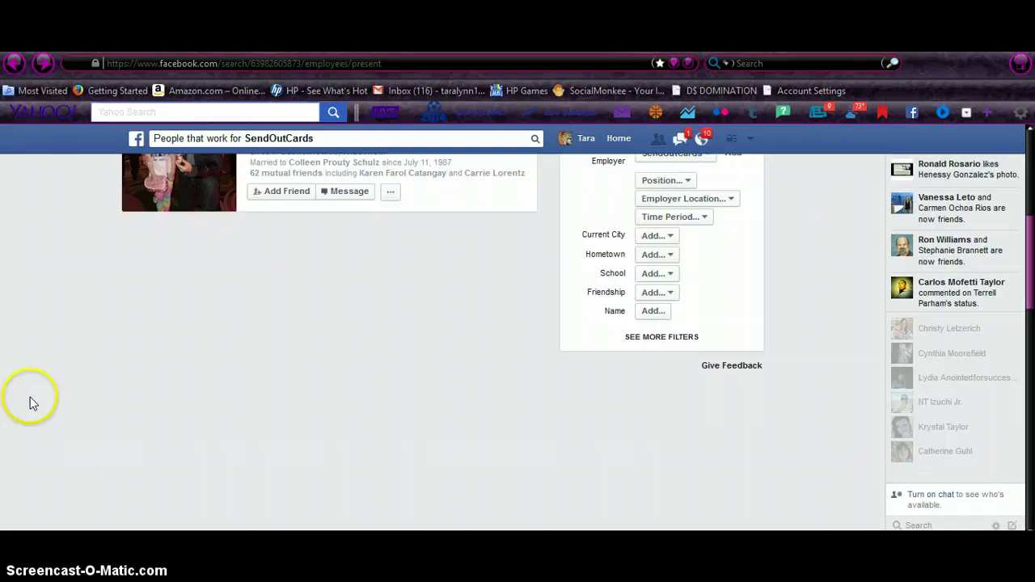
{"action": "scroll", "coordinate": [33, 402], "scroll_direction": "down", "scroll_amount": 3}
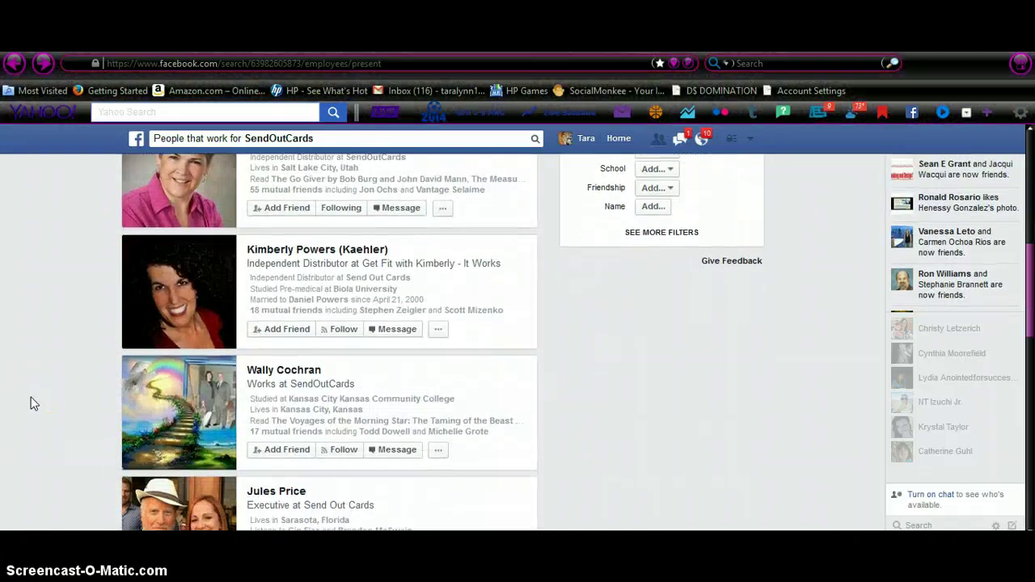
{"action": "scroll", "coordinate": [32, 403], "scroll_direction": "down", "scroll_amount": 8}
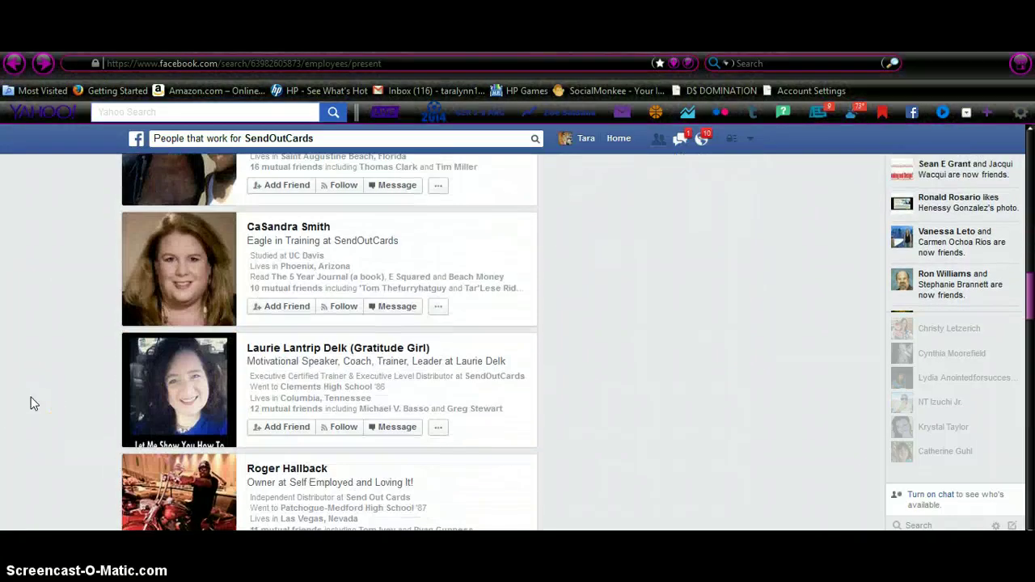
{"action": "scroll", "coordinate": [33, 403], "scroll_direction": "down", "scroll_amount": 3}
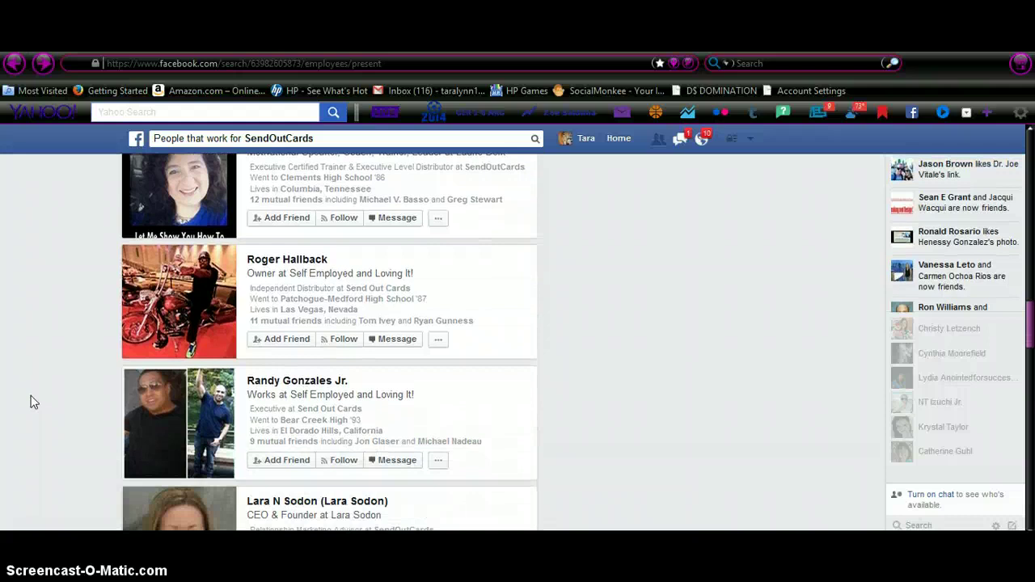
{"action": "left_click", "coordinate": [185, 292]}
{"action": "left_click", "coordinate": [34, 332]}
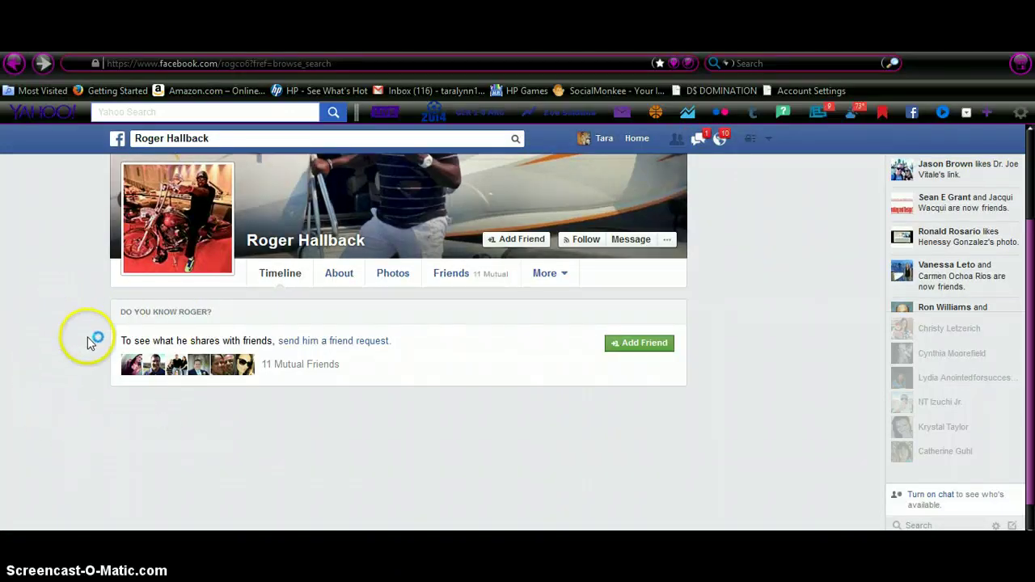
Review the work, location and follower details in the profile's About section and follow this distributor.
{"action": "scroll", "coordinate": [73, 390], "scroll_direction": "down", "scroll_amount": 3}
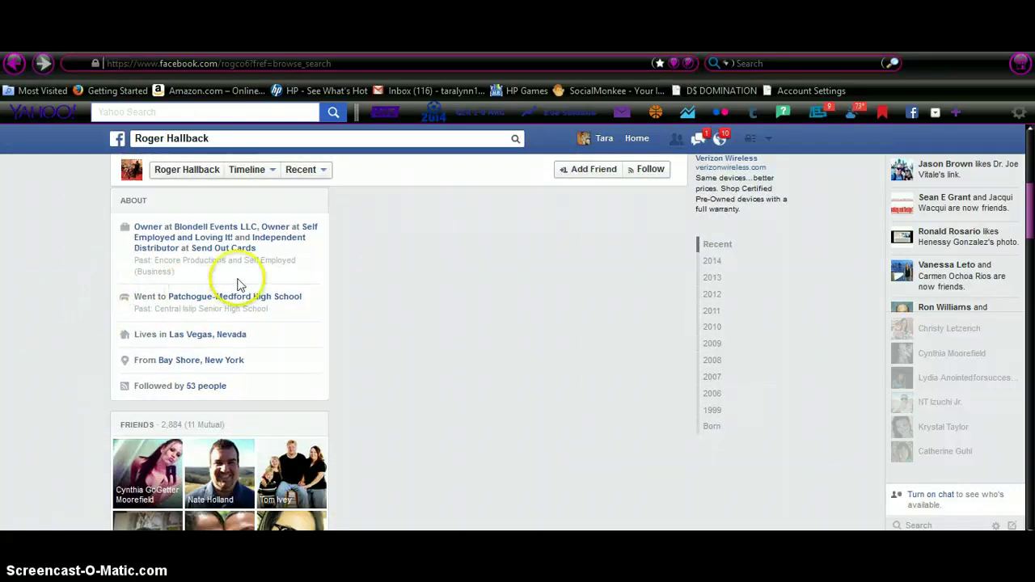
{"action": "scroll", "coordinate": [262, 254], "scroll_direction": "down", "scroll_amount": 1}
{"action": "scroll", "coordinate": [393, 439], "scroll_direction": "up", "scroll_amount": 5}
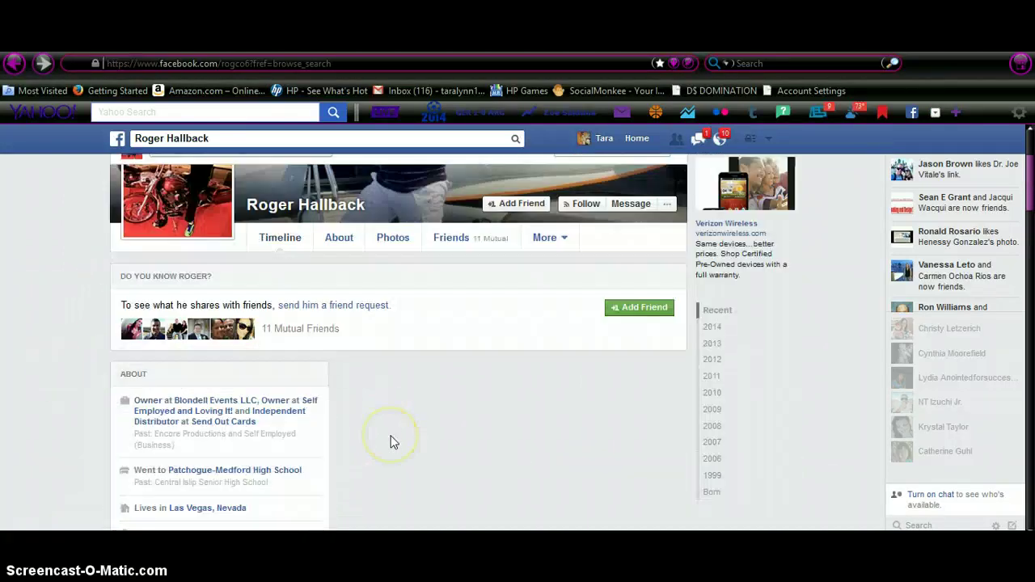
{"action": "scroll", "coordinate": [391, 442], "scroll_direction": "down", "scroll_amount": 1}
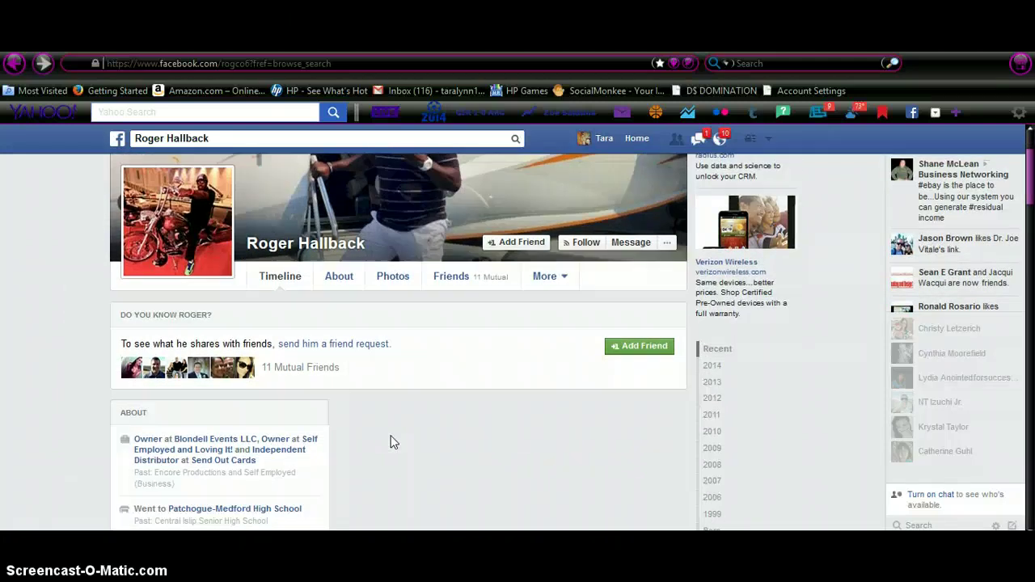
{"action": "scroll", "coordinate": [393, 439], "scroll_direction": "down", "scroll_amount": 3}
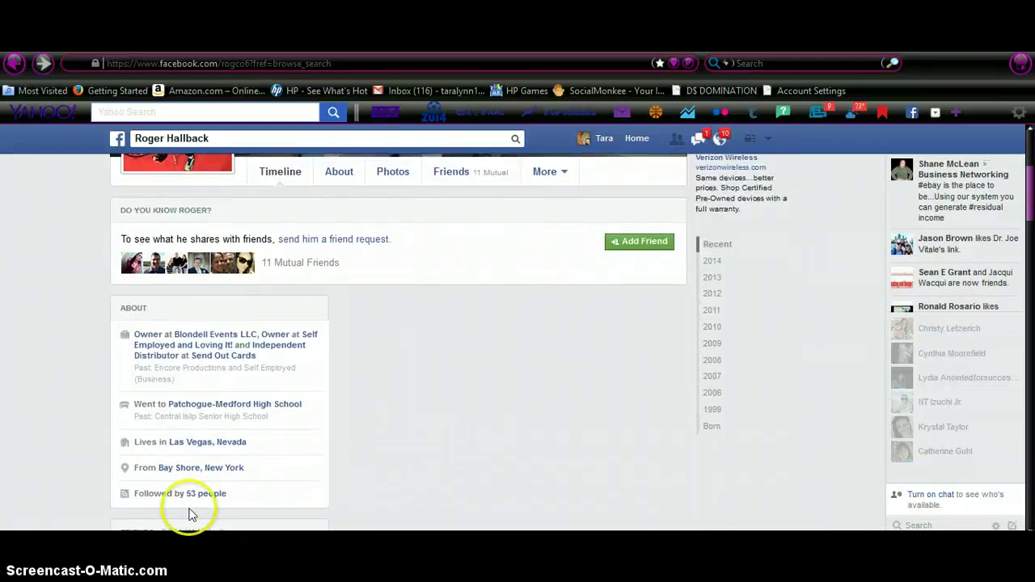
{"action": "scroll", "coordinate": [487, 472], "scroll_direction": "down", "scroll_amount": 2}
{"action": "scroll", "coordinate": [487, 472], "scroll_direction": "up", "scroll_amount": 5}
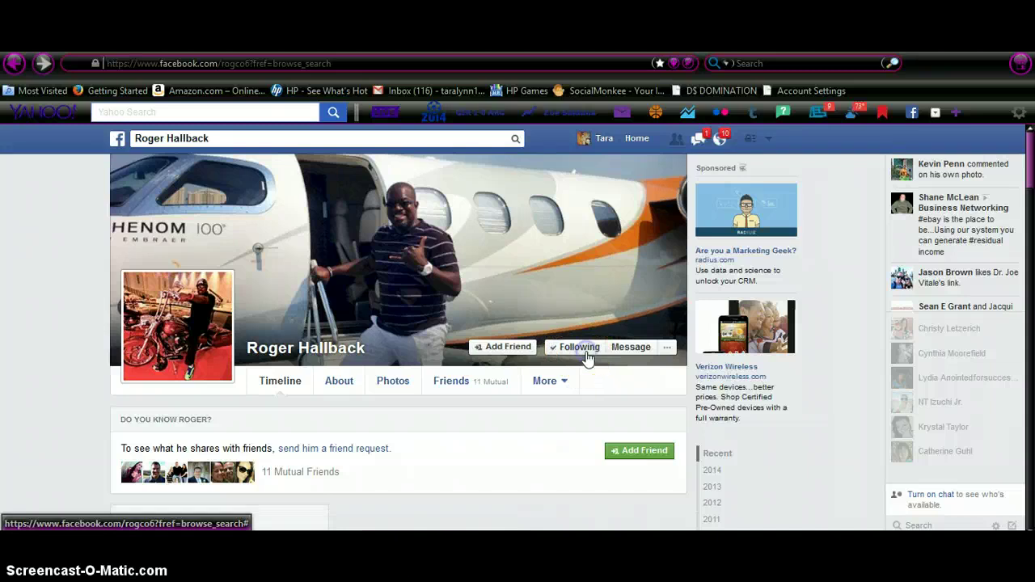
Recheck the followed distributor's About and Friends sections and go back to the SendOutCards results.
{"action": "scroll", "coordinate": [456, 488], "scroll_direction": "down", "scroll_amount": 8}
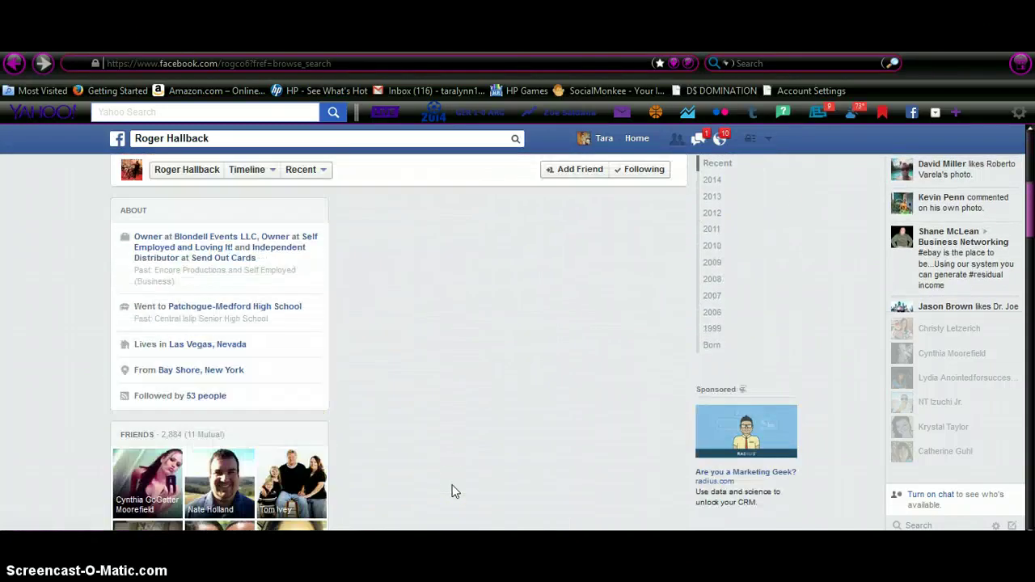
{"action": "scroll", "coordinate": [453, 492], "scroll_direction": "up", "scroll_amount": 8}
{"action": "left_click", "coordinate": [18, 66]}
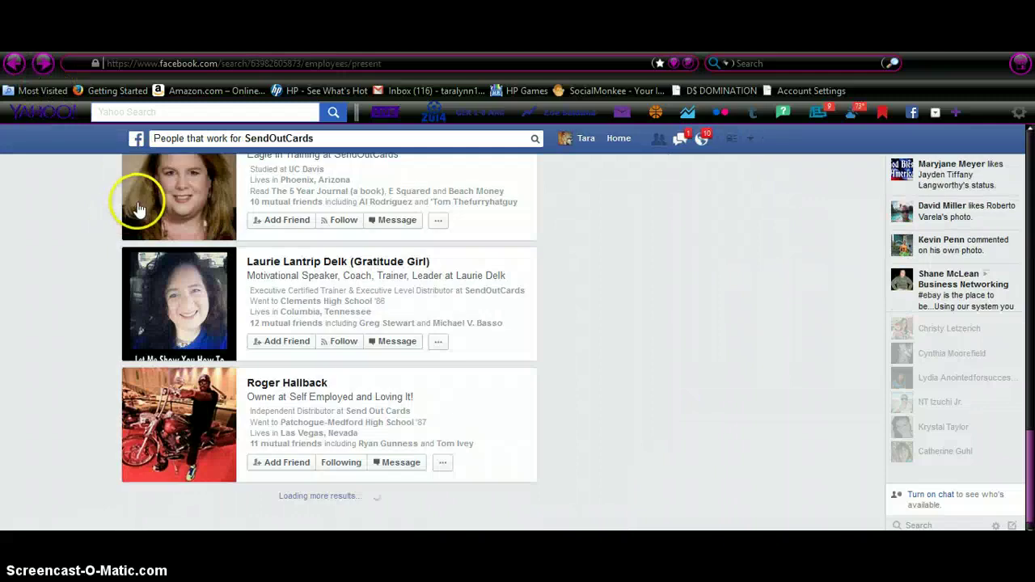
Follow the Trainer/Recruiter from Goodyear, Arizona further down the SendOutCards results and open that person's profile.
{"action": "scroll", "coordinate": [86, 389], "scroll_direction": "down", "scroll_amount": 3}
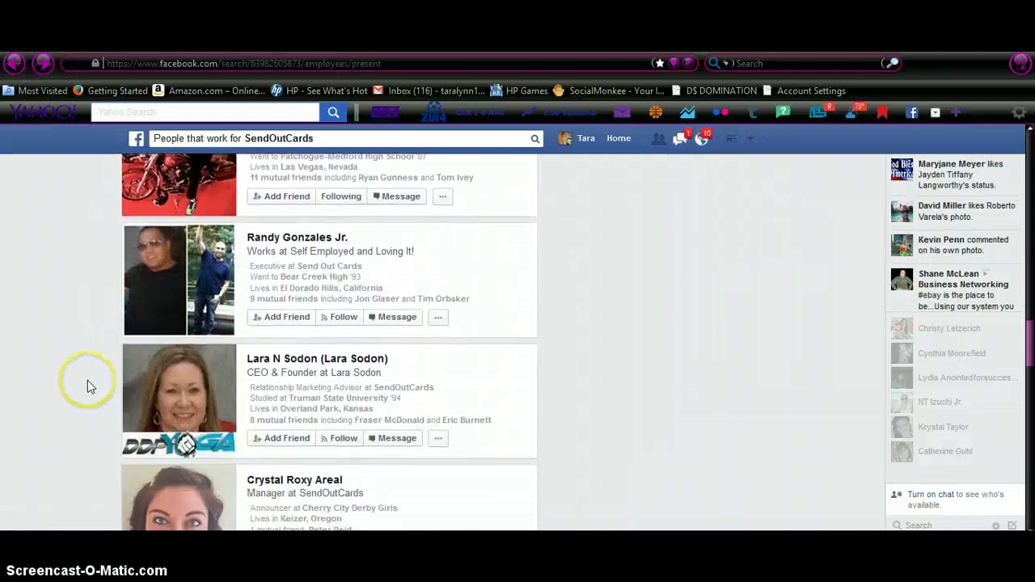
{"action": "scroll", "coordinate": [87, 380], "scroll_direction": "down", "scroll_amount": 8}
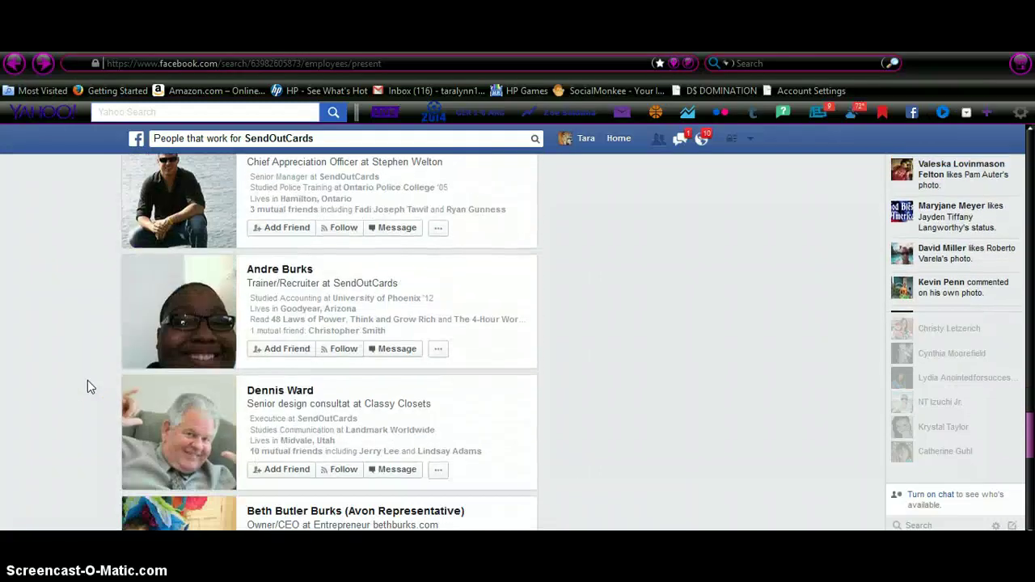
{"action": "left_click", "coordinate": [69, 355]}
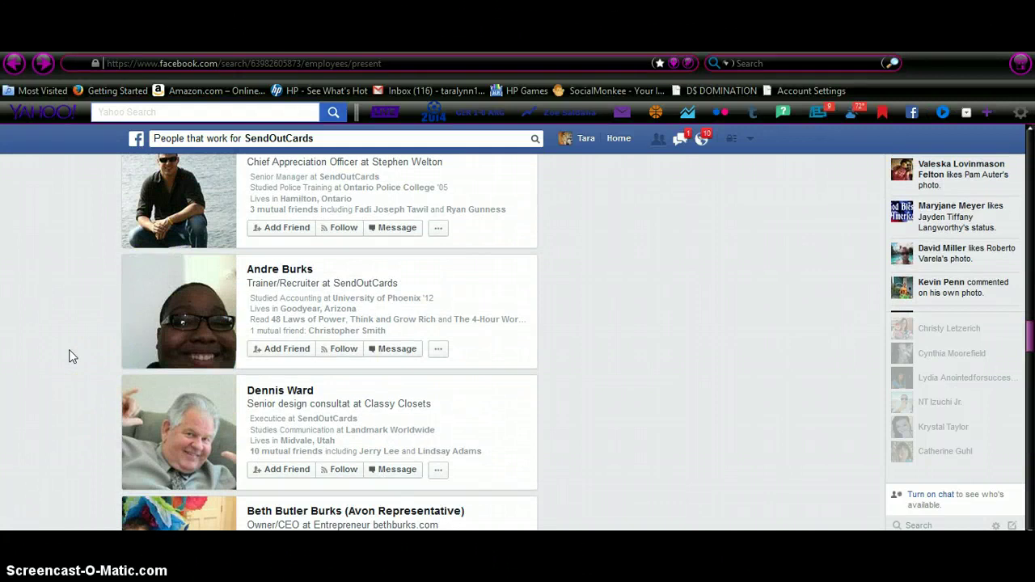
{"action": "scroll", "coordinate": [69, 356], "scroll_direction": "up", "scroll_amount": 1}
{"action": "scroll", "coordinate": [68, 356], "scroll_direction": "down", "scroll_amount": 1}
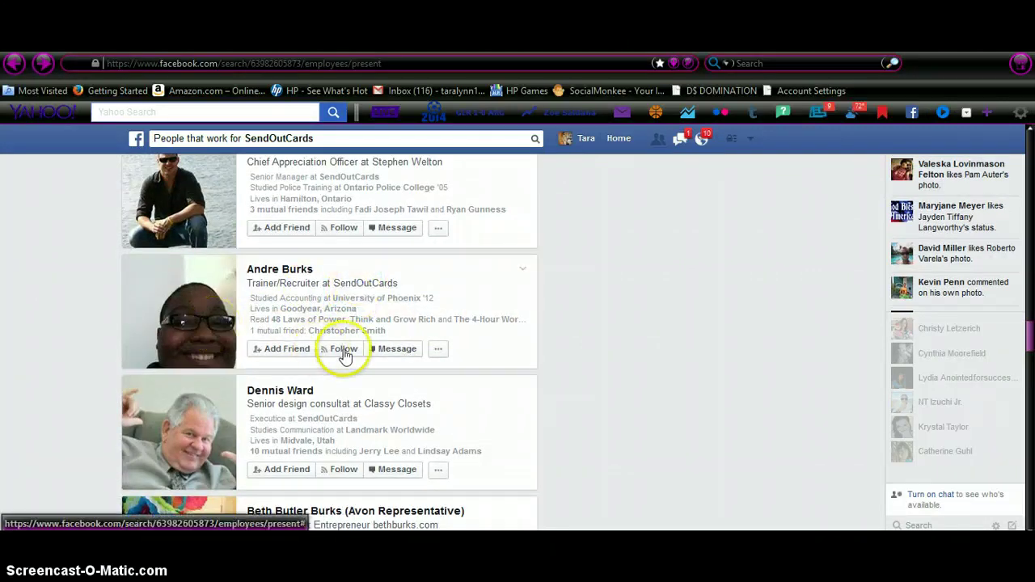
{"action": "left_click", "coordinate": [180, 332]}
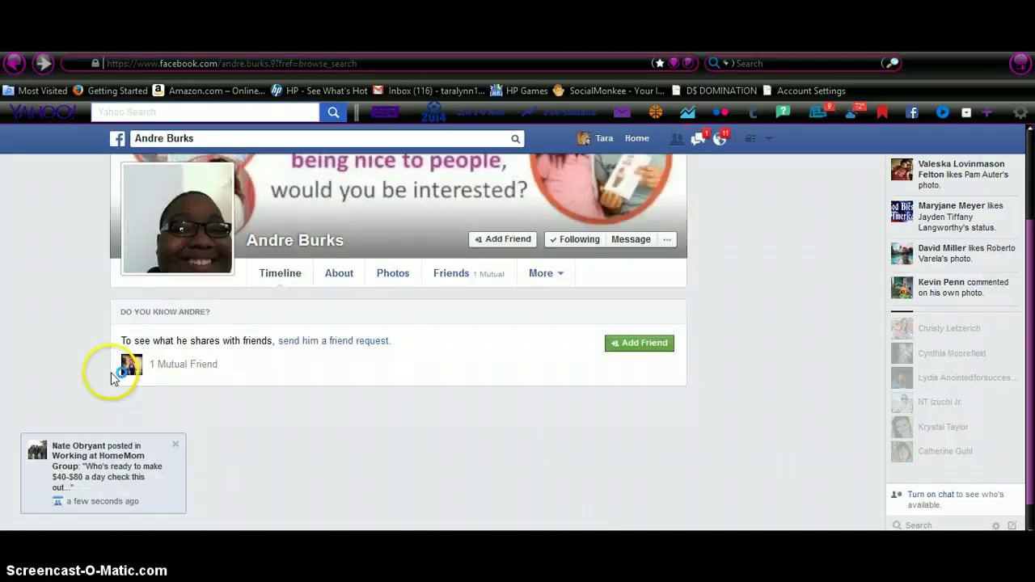
Dismiss the group post notification and examine the recruiter's cover image and About section.
{"action": "scroll", "coordinate": [58, 313], "scroll_direction": "up", "scroll_amount": 2}
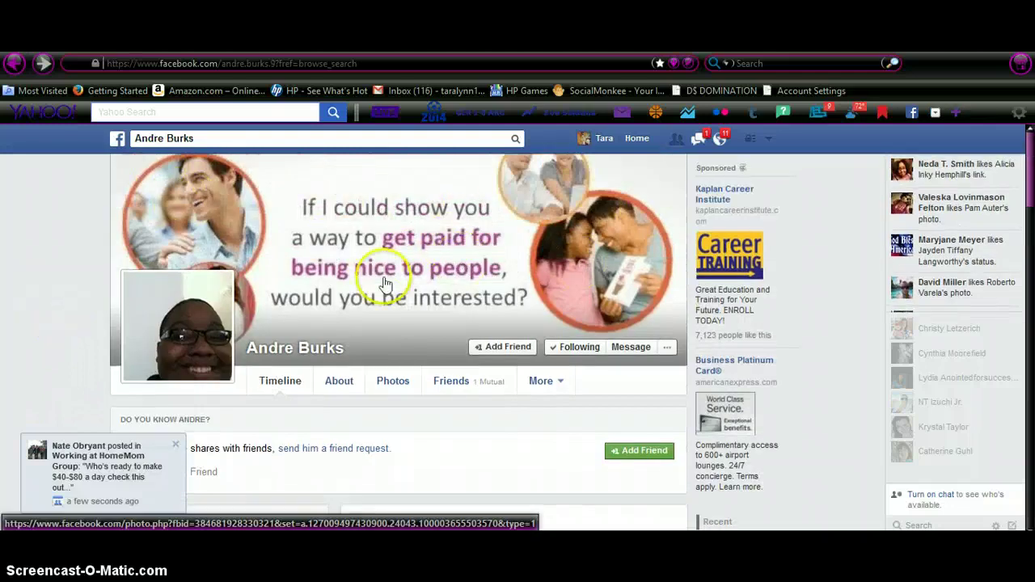
{"action": "left_click", "coordinate": [178, 445]}
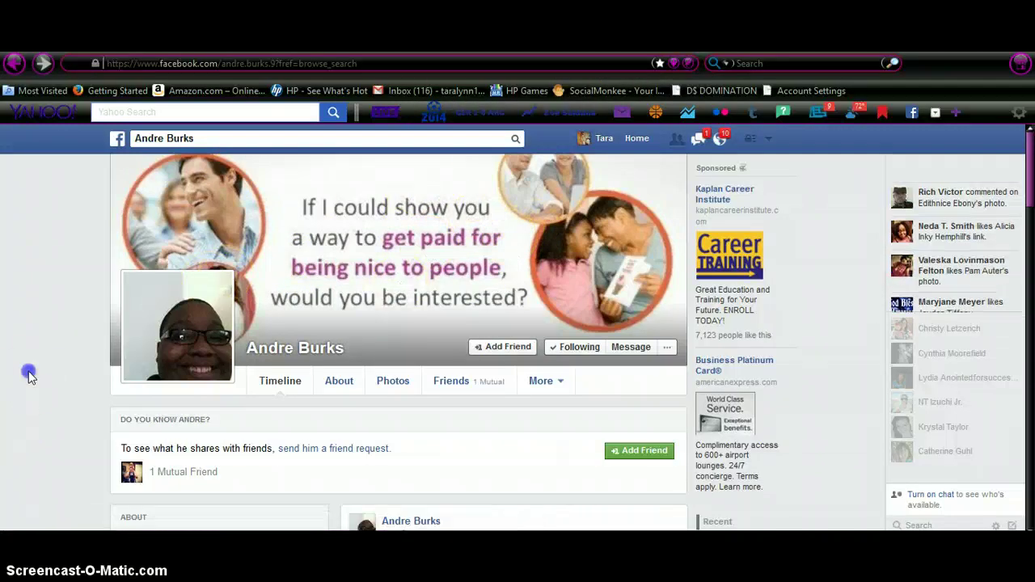
{"action": "scroll", "coordinate": [26, 372], "scroll_direction": "down", "scroll_amount": 1}
{"action": "scroll", "coordinate": [27, 372], "scroll_direction": "down", "scroll_amount": 2}
{"action": "scroll", "coordinate": [120, 300], "scroll_direction": "down", "scroll_amount": 2}
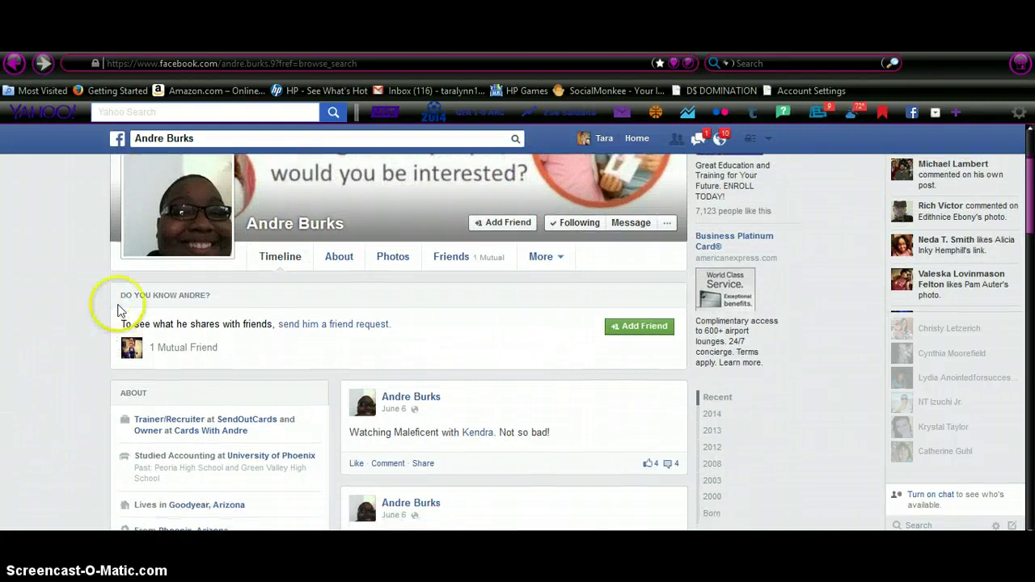
{"action": "scroll", "coordinate": [162, 310], "scroll_direction": "up", "scroll_amount": 4}
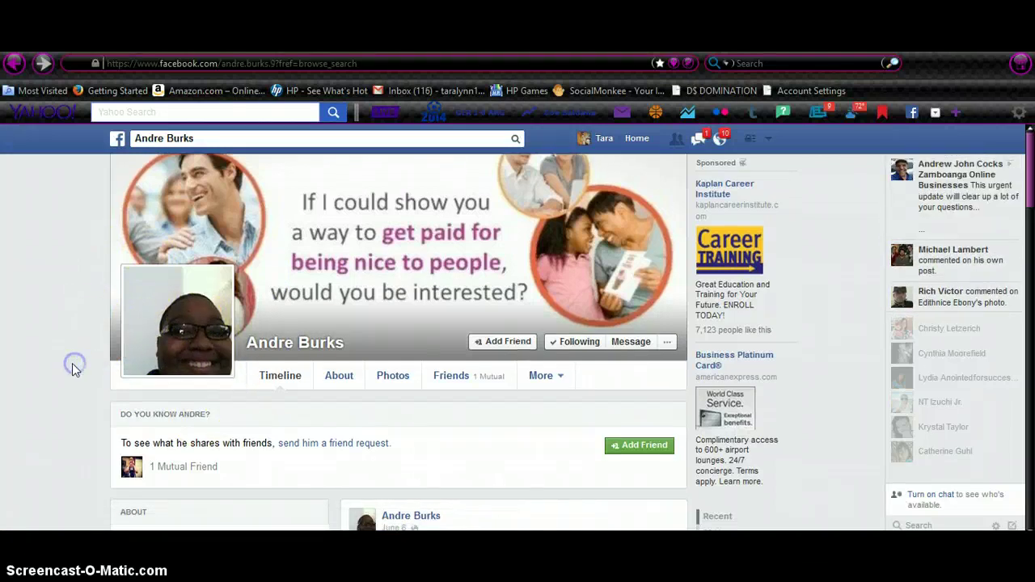
Highlight the follower line in the About section and look through the recruiter's photos, friends and timeline posts.
{"action": "scroll", "coordinate": [73, 362], "scroll_direction": "down", "scroll_amount": 4}
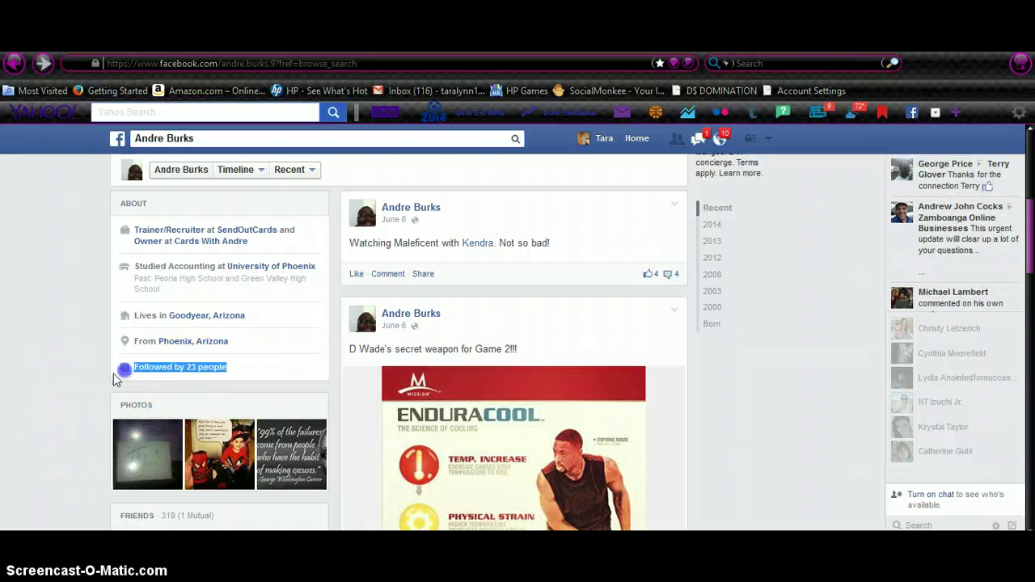
{"action": "scroll", "coordinate": [42, 390], "scroll_direction": "down", "scroll_amount": 4}
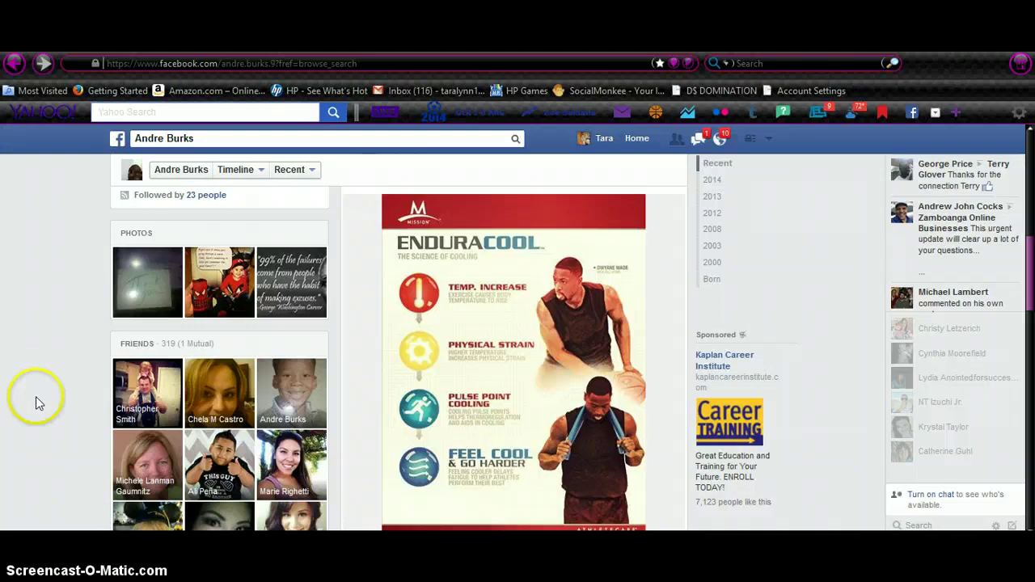
{"action": "scroll", "coordinate": [41, 376], "scroll_direction": "down", "scroll_amount": 4}
{"action": "scroll", "coordinate": [32, 370], "scroll_direction": "up", "scroll_amount": 8}
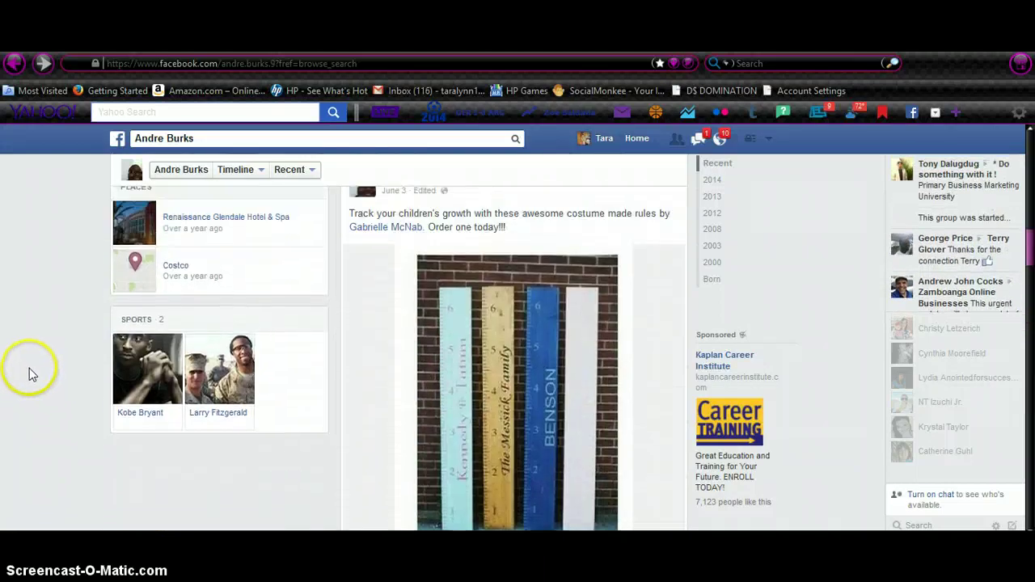
{"action": "scroll", "coordinate": [31, 365], "scroll_direction": "up", "scroll_amount": 3}
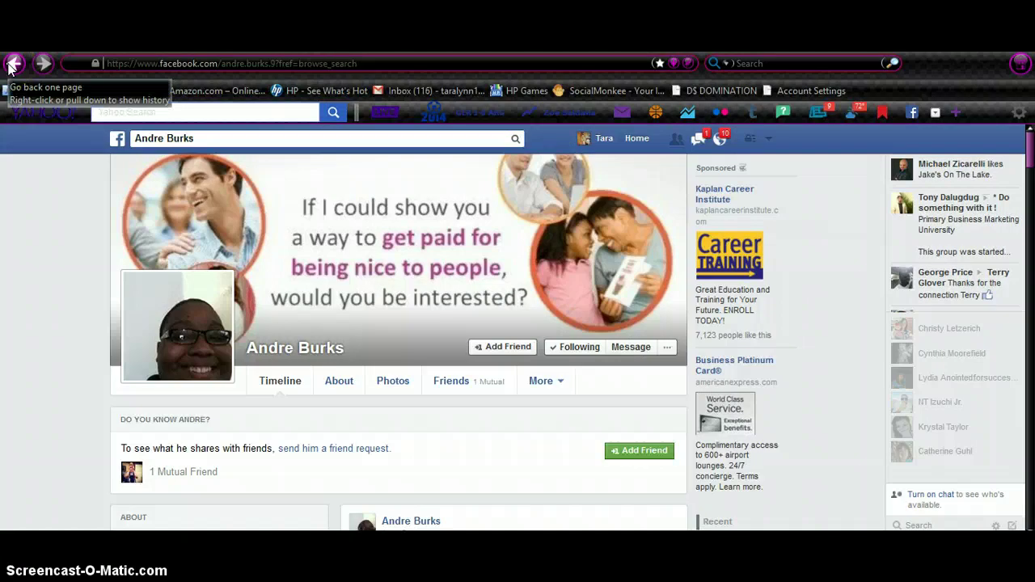
{"action": "left_click", "coordinate": [12, 65]}
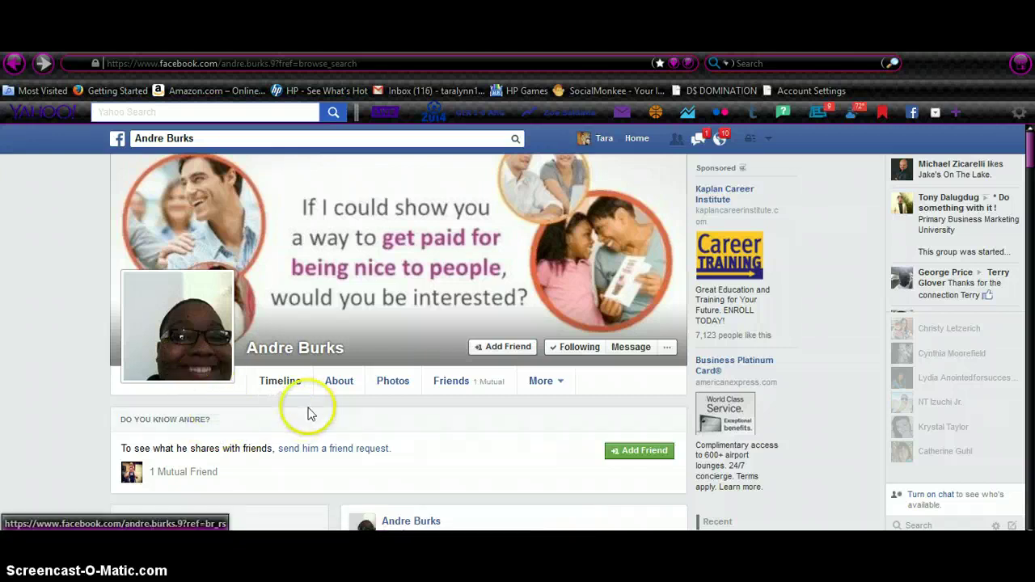
Review the recruiter's employment and follower details once more, and return to the SendOutCards search results.
{"action": "scroll", "coordinate": [310, 414], "scroll_direction": "down", "scroll_amount": 2}
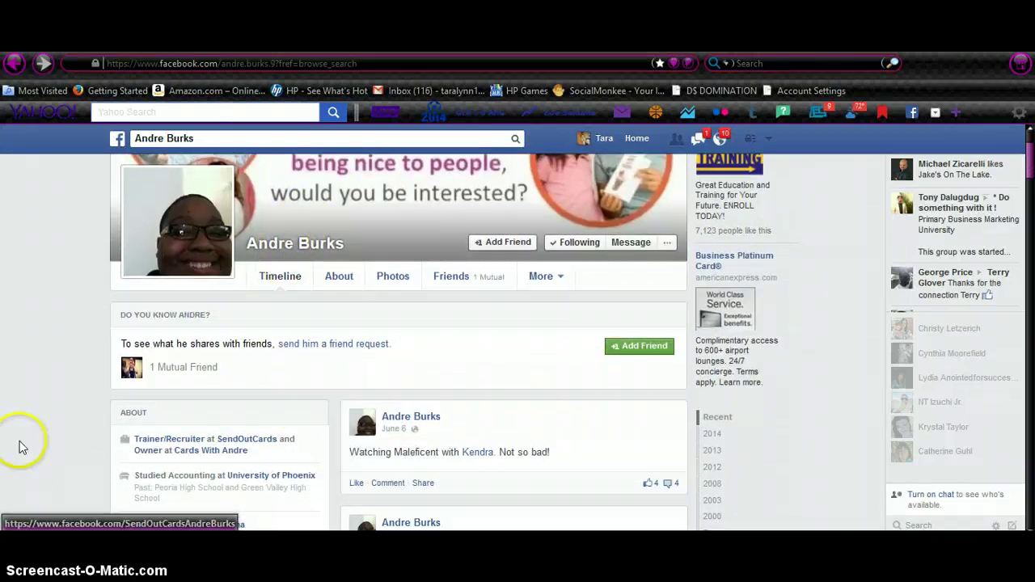
{"action": "scroll", "coordinate": [29, 410], "scroll_direction": "down", "scroll_amount": 2}
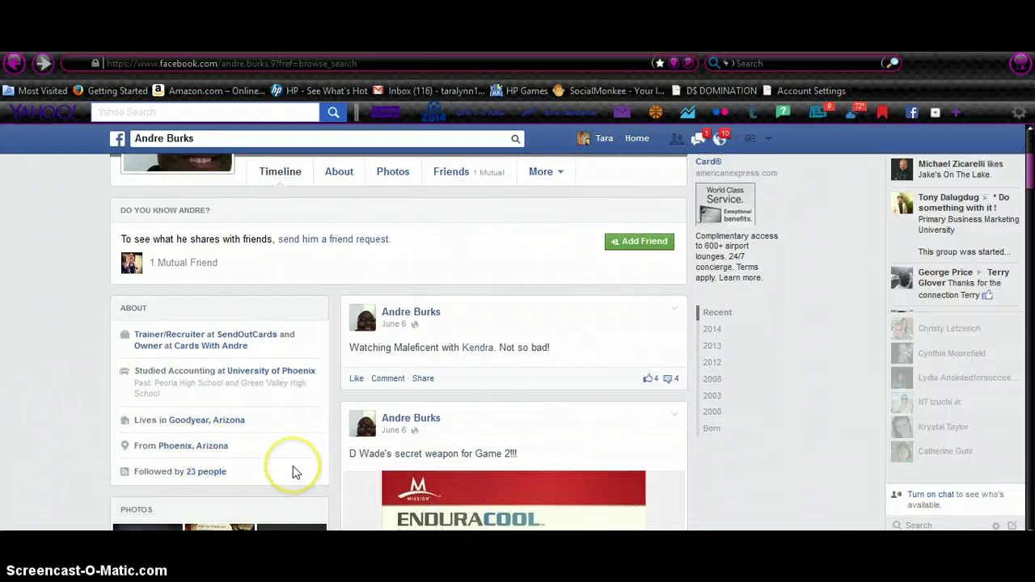
{"action": "scroll", "coordinate": [293, 466], "scroll_direction": "down", "scroll_amount": 2}
{"action": "scroll", "coordinate": [293, 466], "scroll_direction": "up", "scroll_amount": 4}
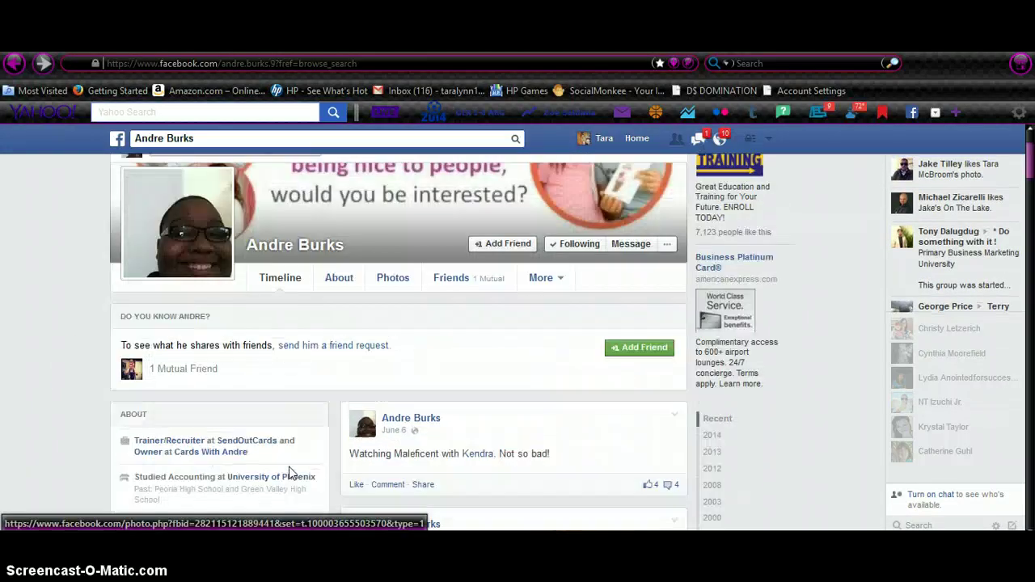
{"action": "scroll", "coordinate": [290, 472], "scroll_direction": "up", "scroll_amount": 2}
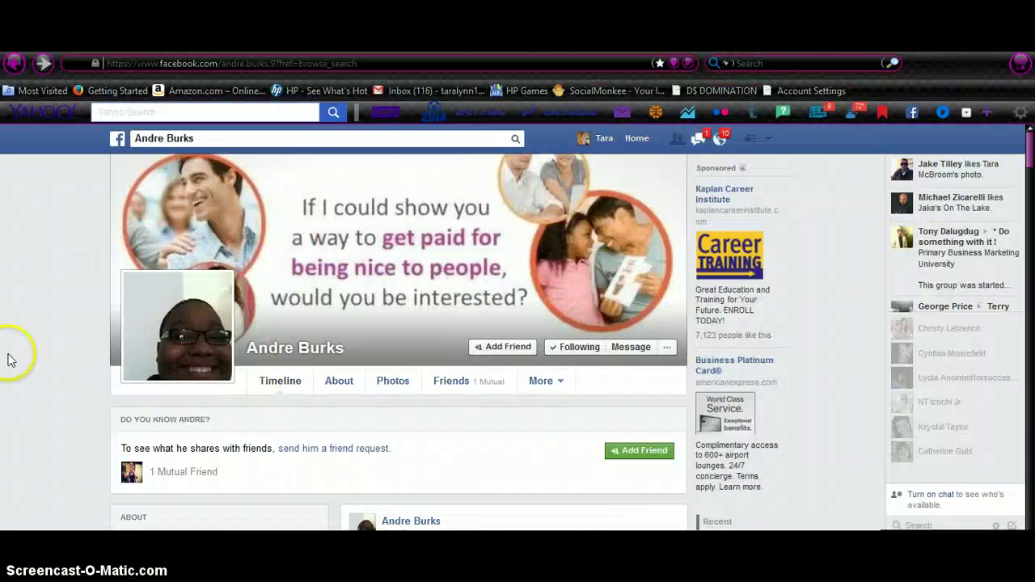
{"action": "left_click", "coordinate": [15, 63]}
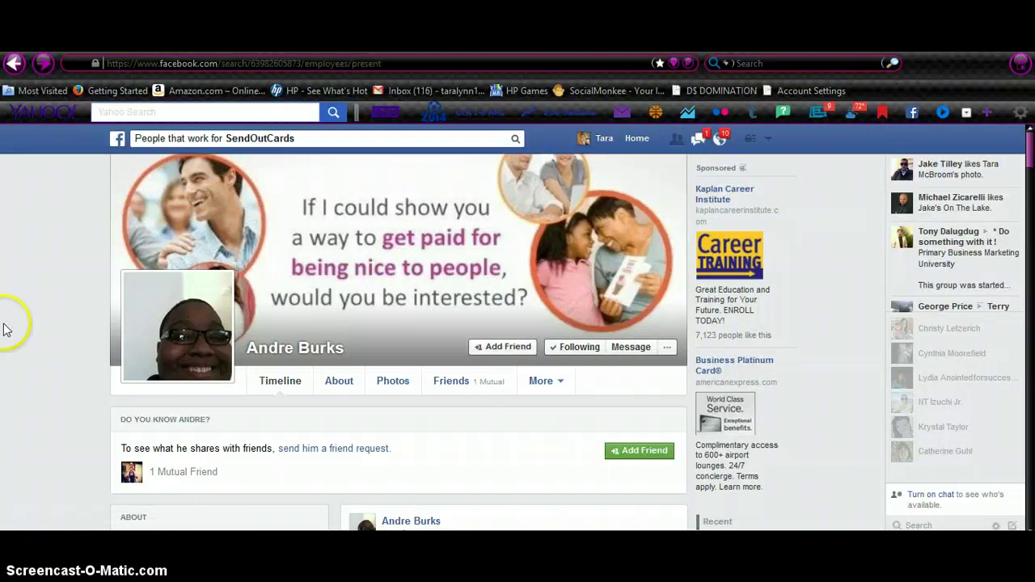
Return to the start of the SendOutCards results and highlight the company name in the people search query.
{"action": "scroll", "coordinate": [35, 375], "scroll_direction": "up", "scroll_amount": 8}
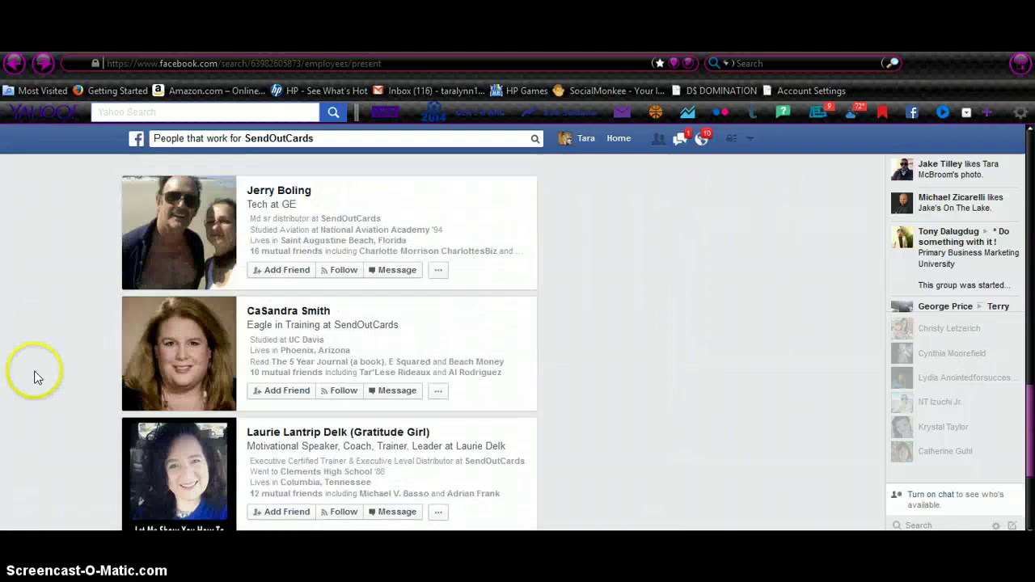
{"action": "scroll", "coordinate": [35, 387], "scroll_direction": "up", "scroll_amount": 5}
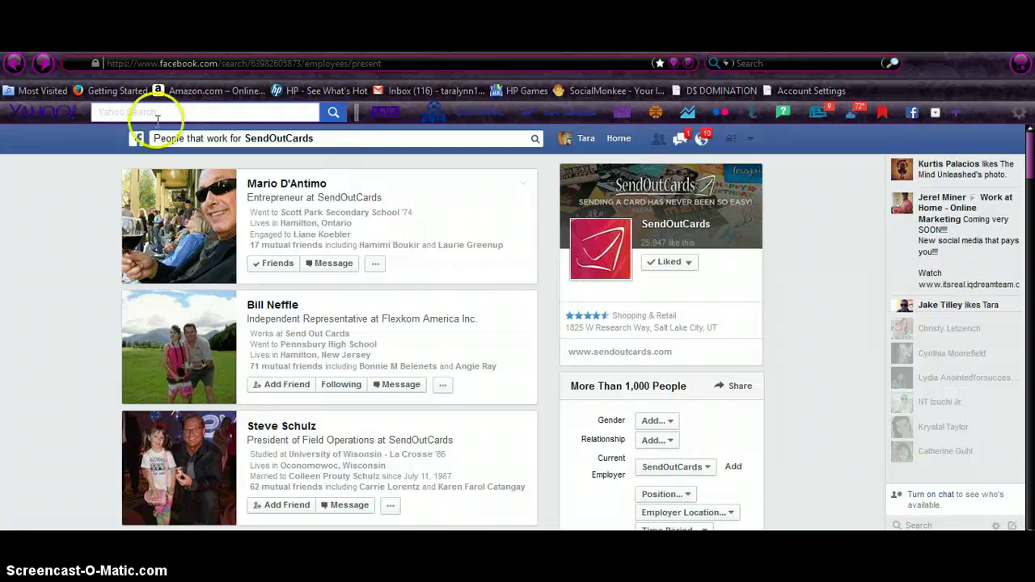
{"action": "left_click", "coordinate": [324, 139]}
{"action": "left_click_drag", "start_coordinate": [323, 139], "coordinate": [244, 140]}
{"action": "left_click", "coordinate": [244, 140]}
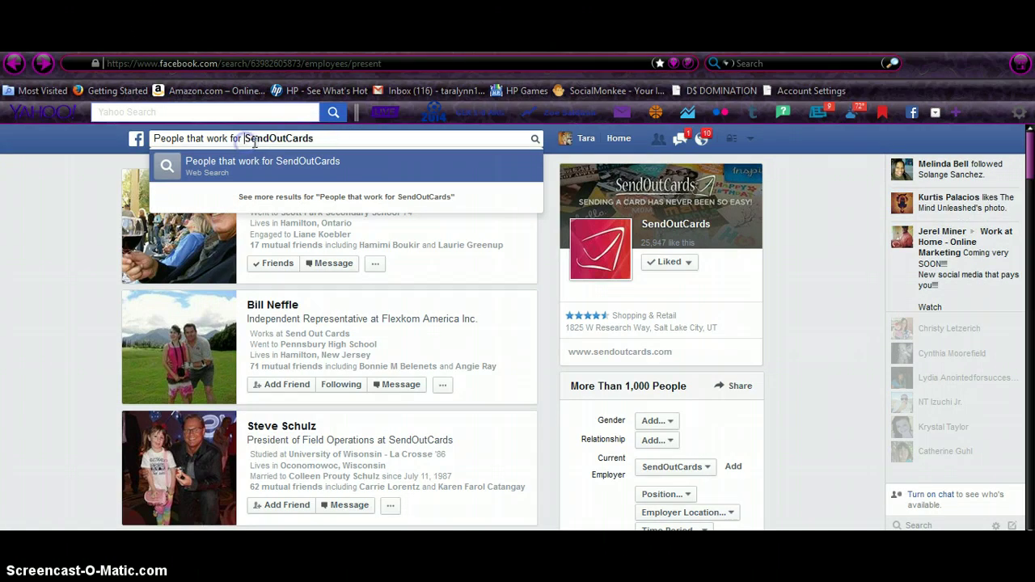
Open google.com in a new browser tab.
{"action": "key", "text": "ctrl+t"}
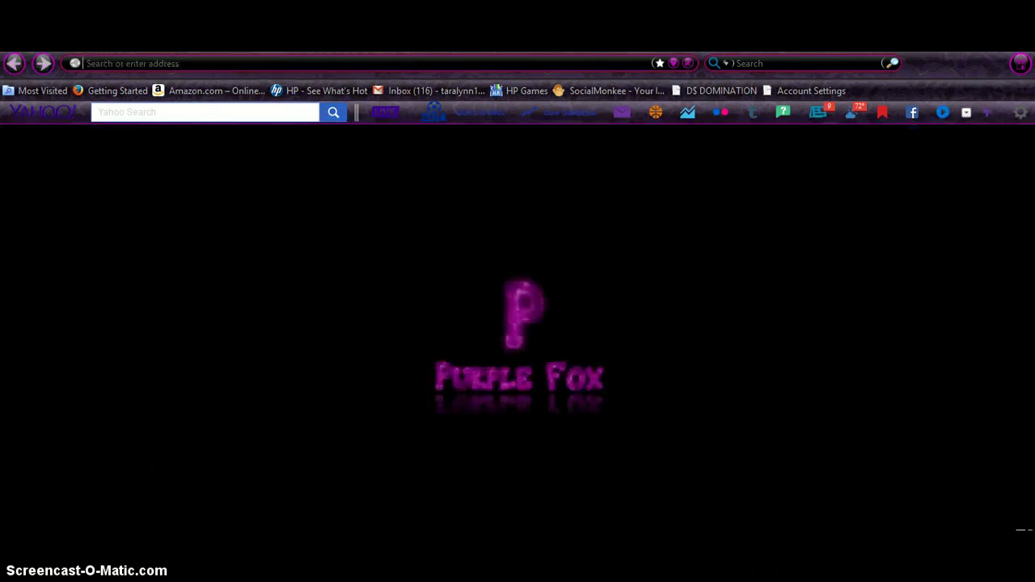
{"action": "left_click", "coordinate": [250, 62]}
{"action": "type", "text": "google.com/"}
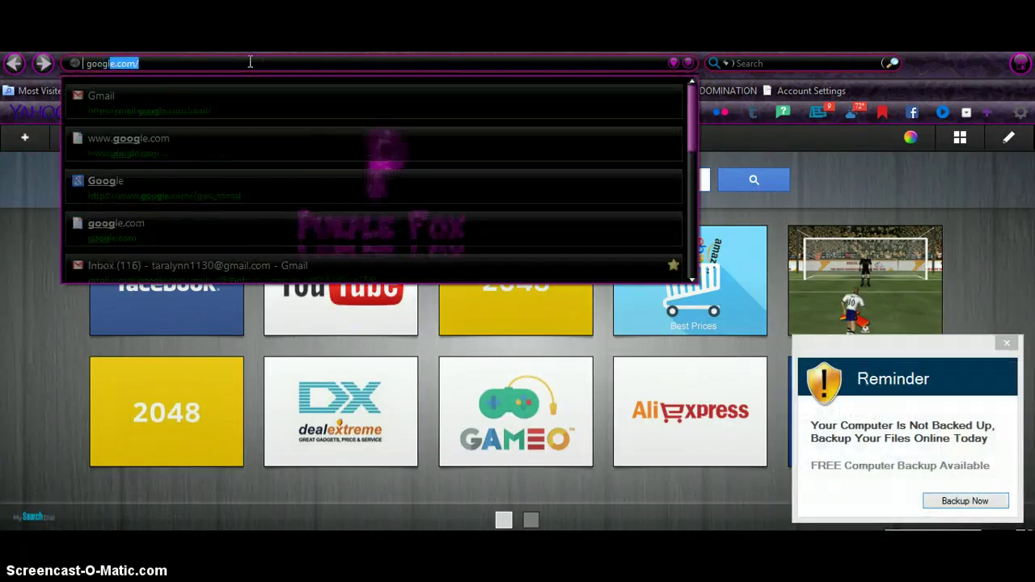
{"action": "key", "text": "Return"}
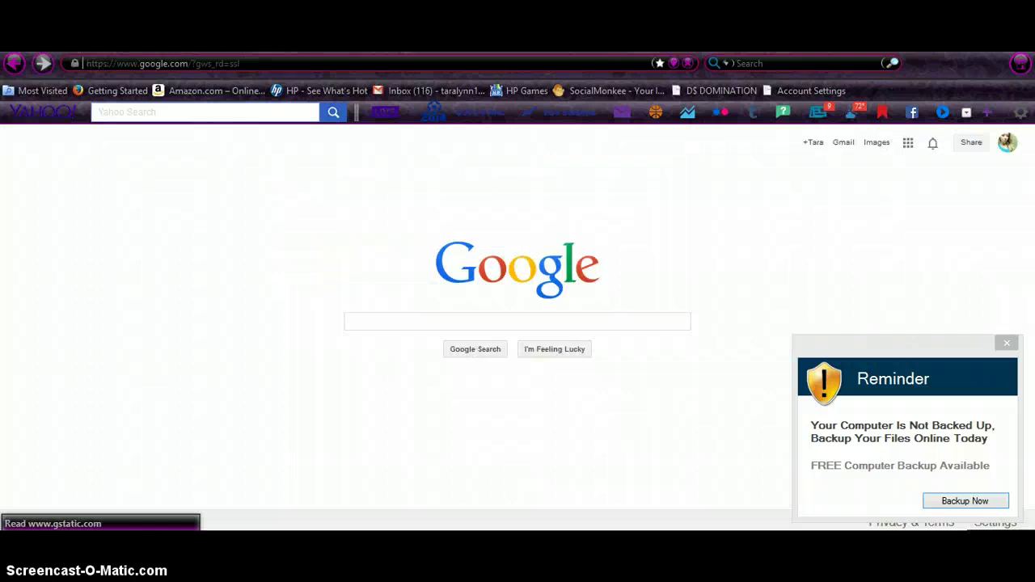
Search Google for "top mlm" and open the result "The Best MLM Compensation Plan - Poll 2014", dismissing the backup reminder.
{"action": "left_click", "coordinate": [428, 327]}
{"action": "type", "text": "top mlm"}
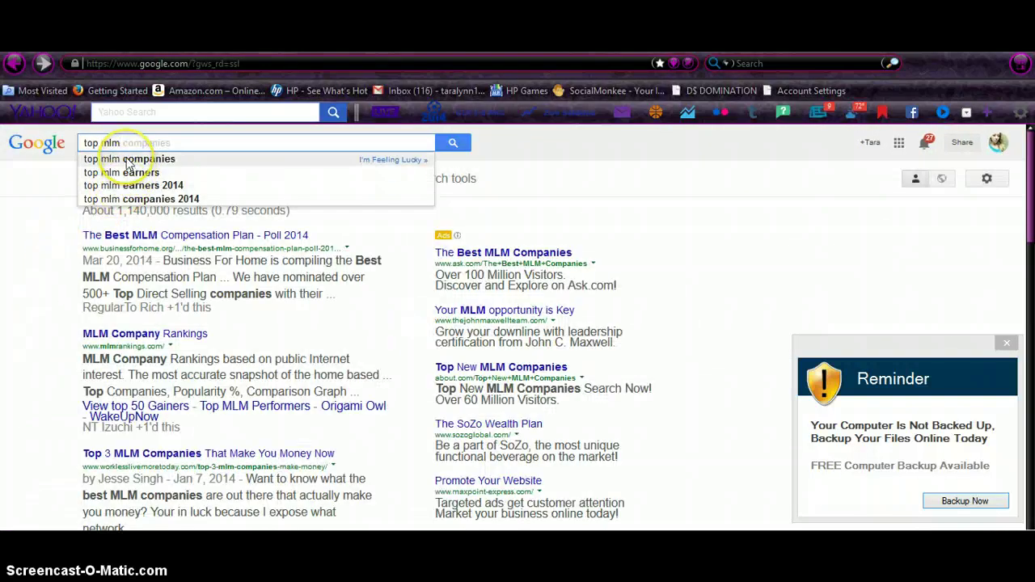
{"action": "left_click", "coordinate": [170, 242]}
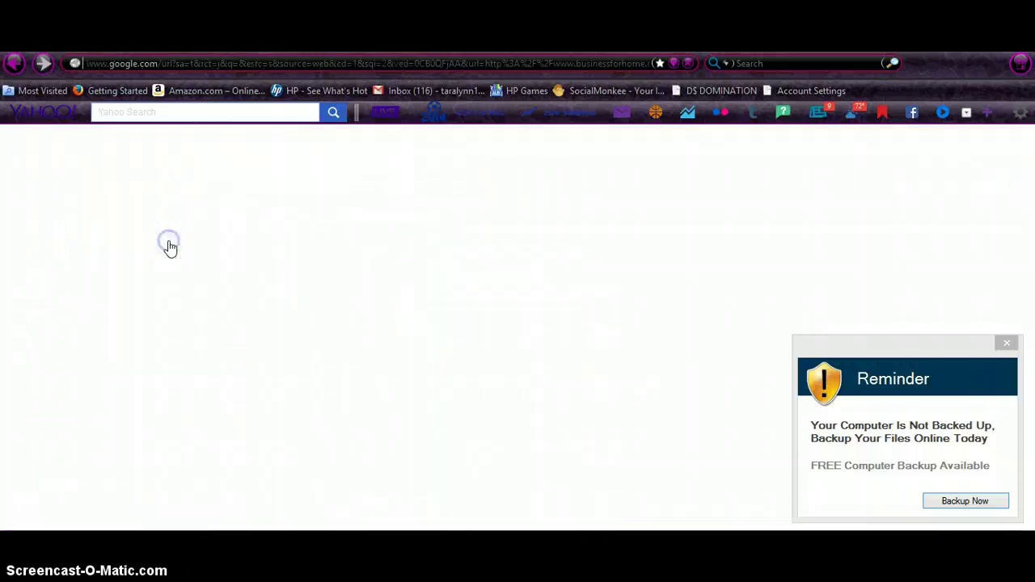
{"action": "left_click", "coordinate": [1007, 343]}
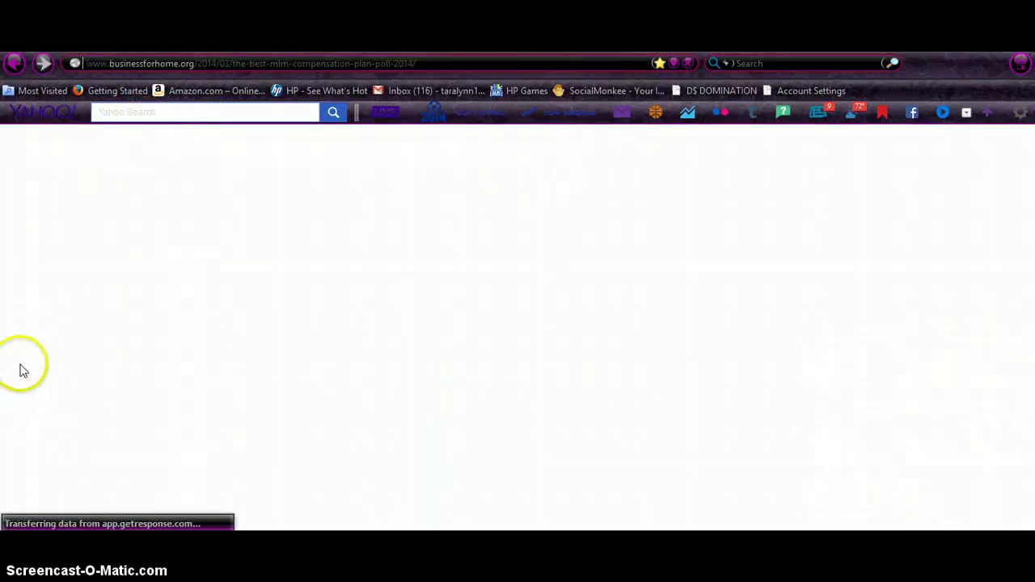
Look through the poll article's ranked list of MLM companies down to the entries around rank 20.
{"action": "scroll", "coordinate": [29, 380], "scroll_direction": "down", "scroll_amount": 5}
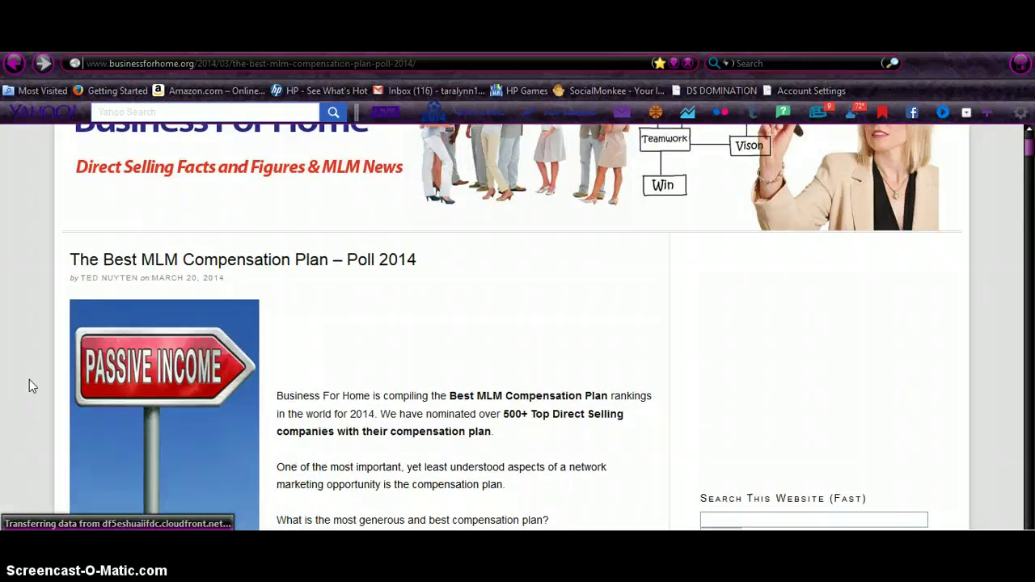
{"action": "scroll", "coordinate": [29, 381], "scroll_direction": "down", "scroll_amount": 8}
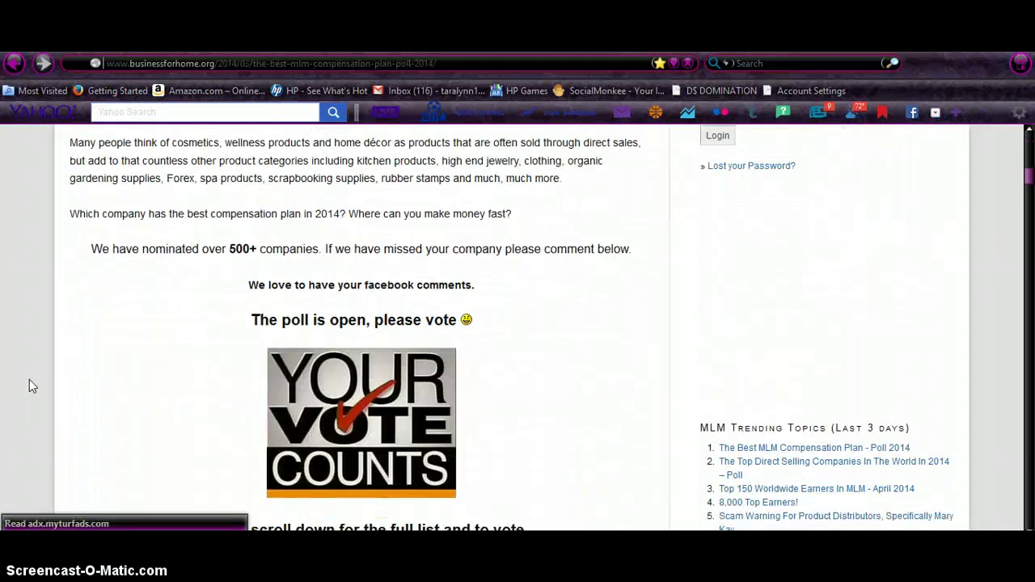
{"action": "scroll", "coordinate": [29, 385], "scroll_direction": "down", "scroll_amount": 3}
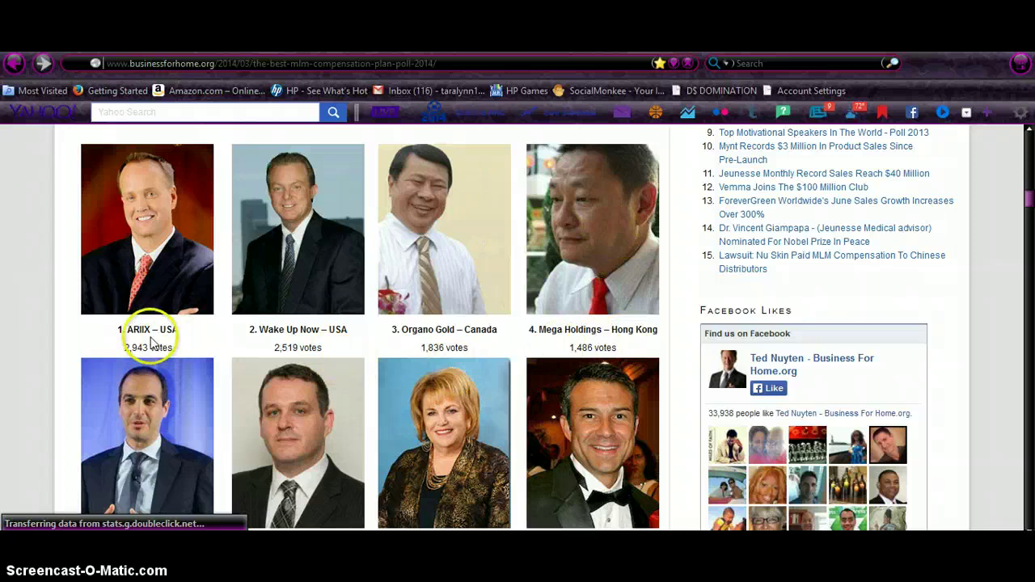
{"action": "scroll", "coordinate": [282, 364], "scroll_direction": "down", "scroll_amount": 3}
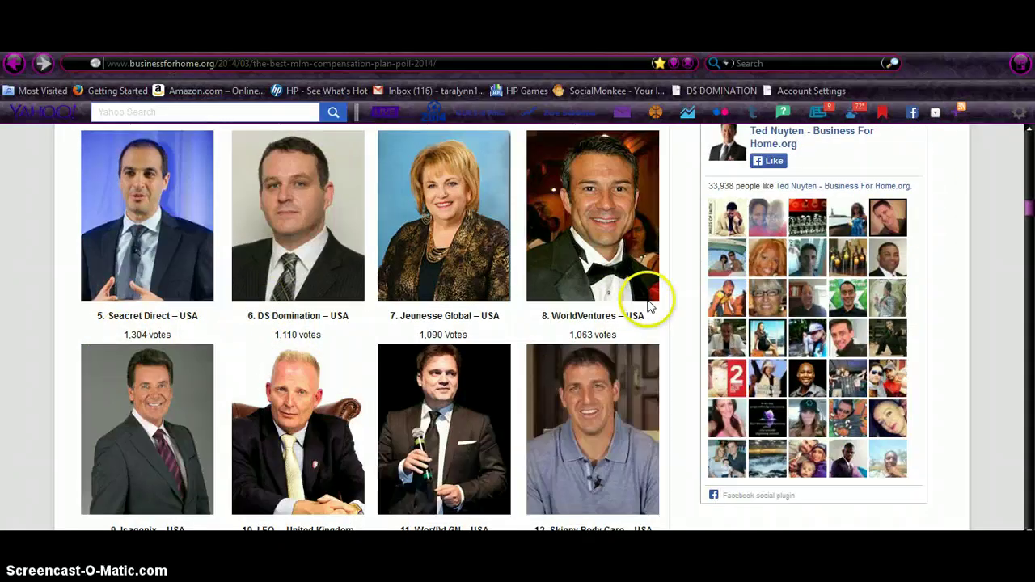
{"action": "scroll", "coordinate": [649, 303], "scroll_direction": "down", "scroll_amount": 1}
{"action": "scroll", "coordinate": [649, 306], "scroll_direction": "down", "scroll_amount": 3}
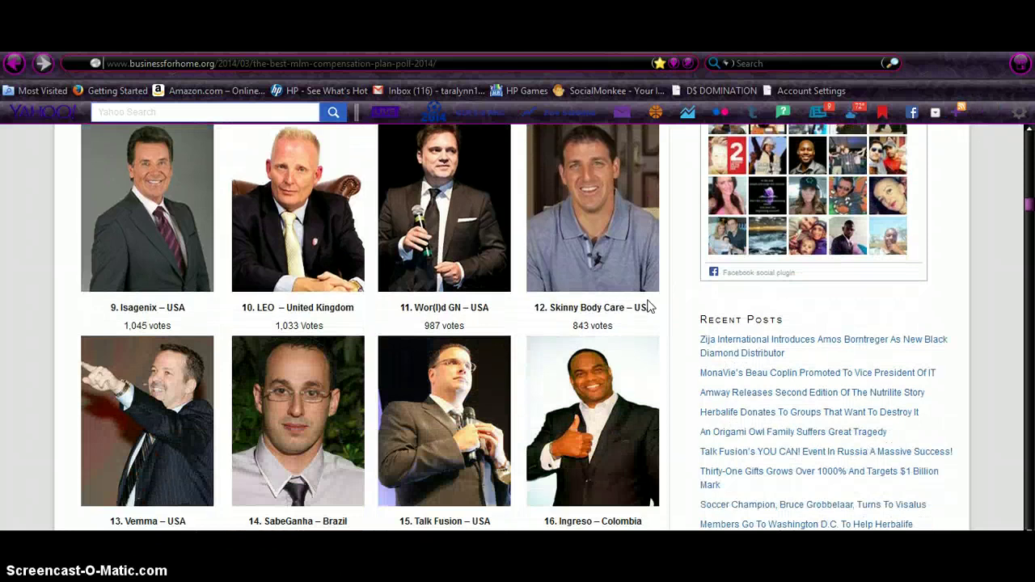
{"action": "scroll", "coordinate": [388, 416], "scroll_direction": "down", "scroll_amount": 2}
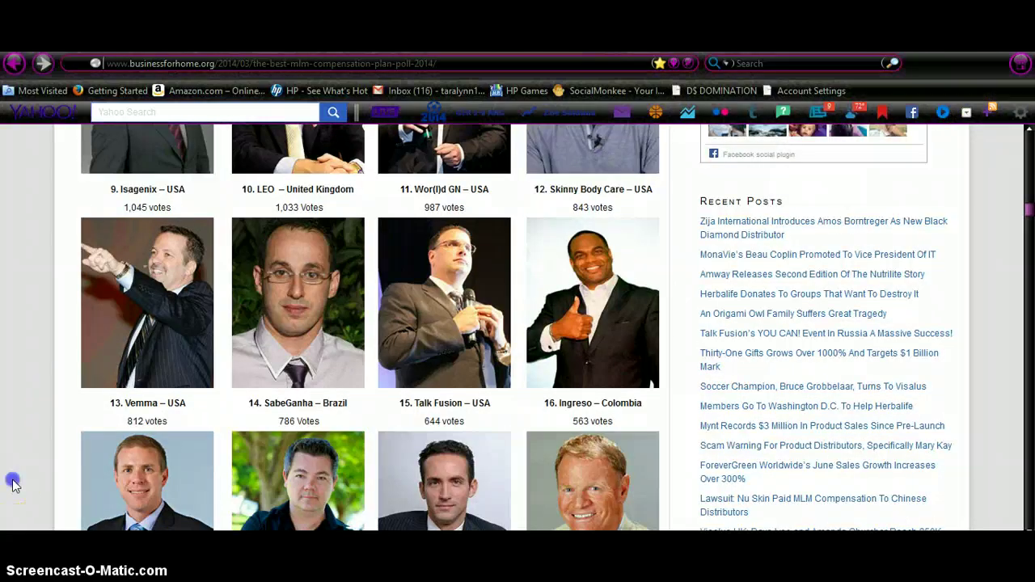
{"action": "scroll", "coordinate": [12, 485], "scroll_direction": "down", "scroll_amount": 4}
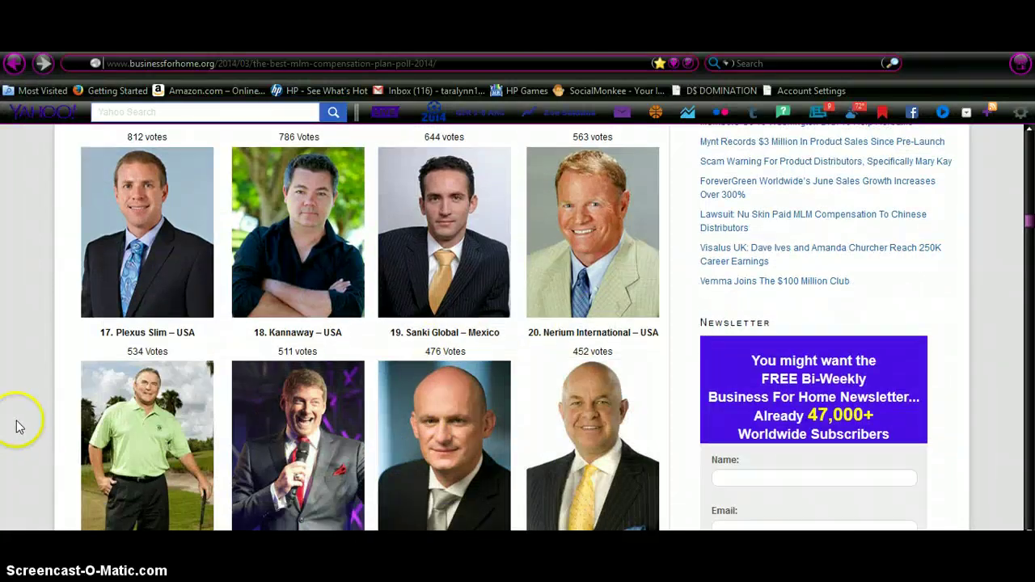
Go back to the beginning of the poll's ranking and highlight the company name Wake Up Now.
{"action": "scroll", "coordinate": [18, 441], "scroll_direction": "up", "scroll_amount": 5}
{"action": "scroll", "coordinate": [21, 443], "scroll_direction": "up", "scroll_amount": 10}
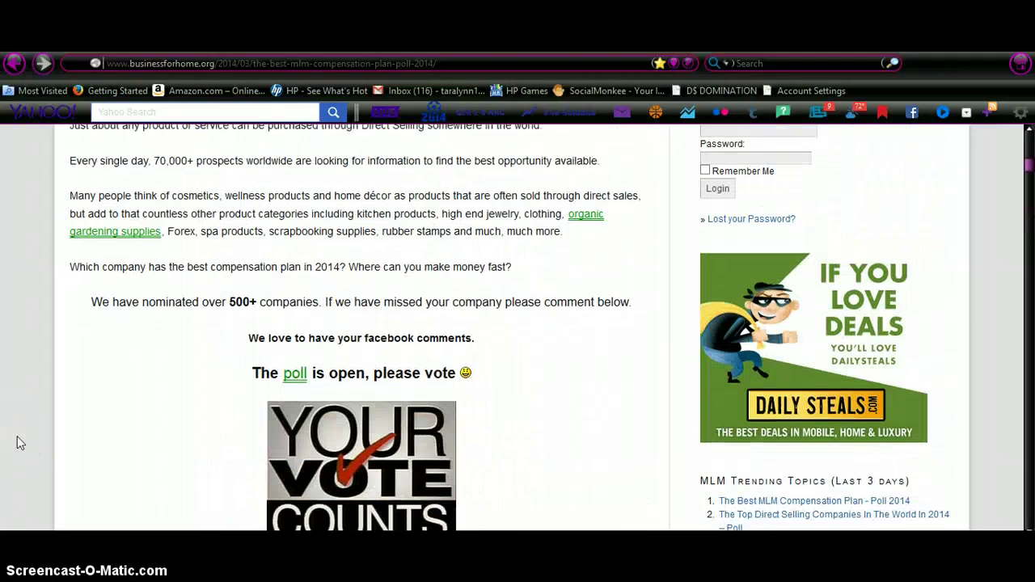
{"action": "scroll", "coordinate": [20, 443], "scroll_direction": "down", "scroll_amount": 5}
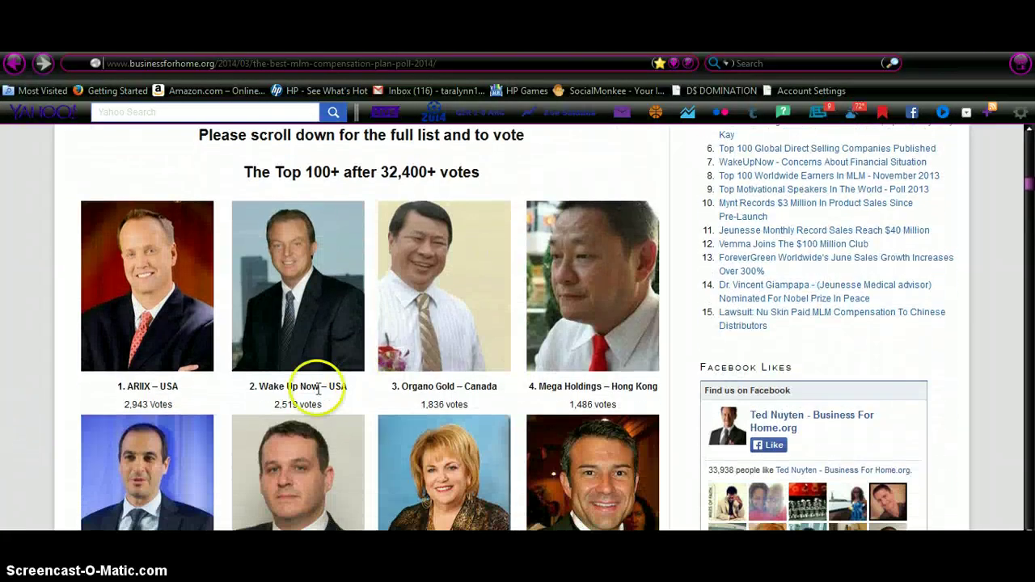
{"action": "left_click_drag", "start_coordinate": [320, 388], "coordinate": [267, 388]}
{"action": "left_click", "coordinate": [265, 388]}
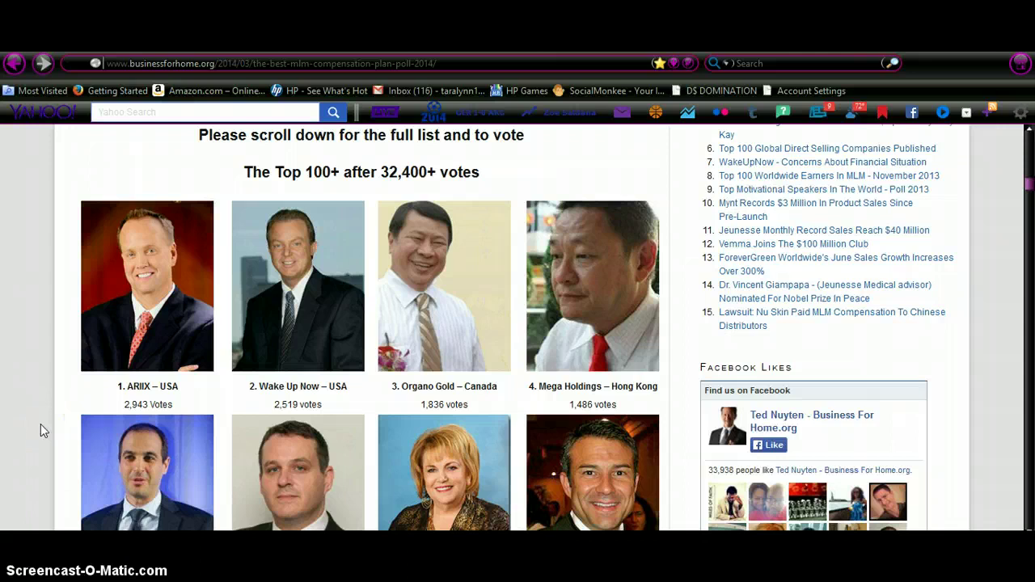
Switch back to the Facebook results for people working at SendOutCards and dismiss the search suggestions.
{"action": "left_click", "coordinate": [234, 401]}
{"action": "left_click", "coordinate": [153, 41]}
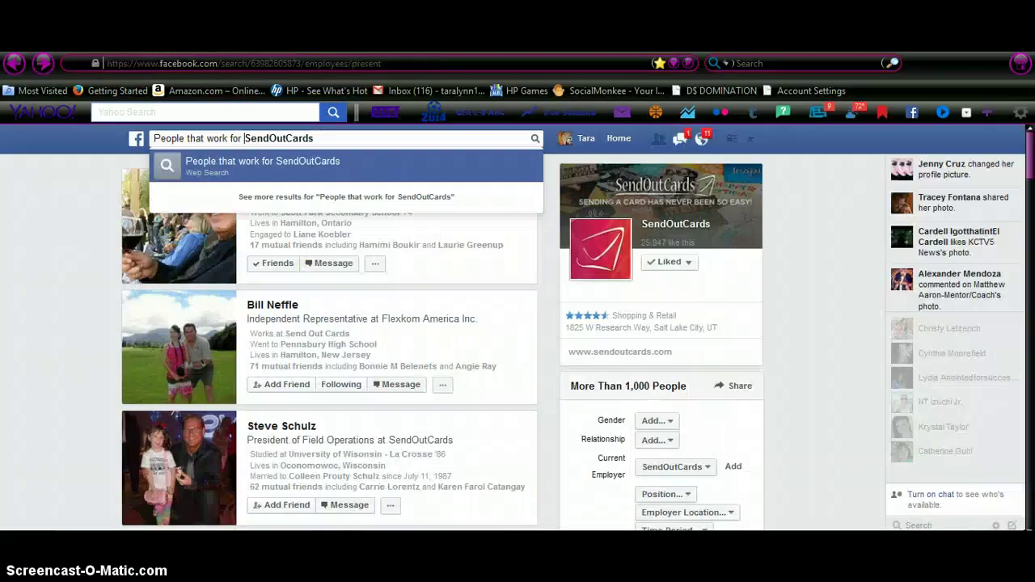
{"action": "left_click", "coordinate": [65, 259]}
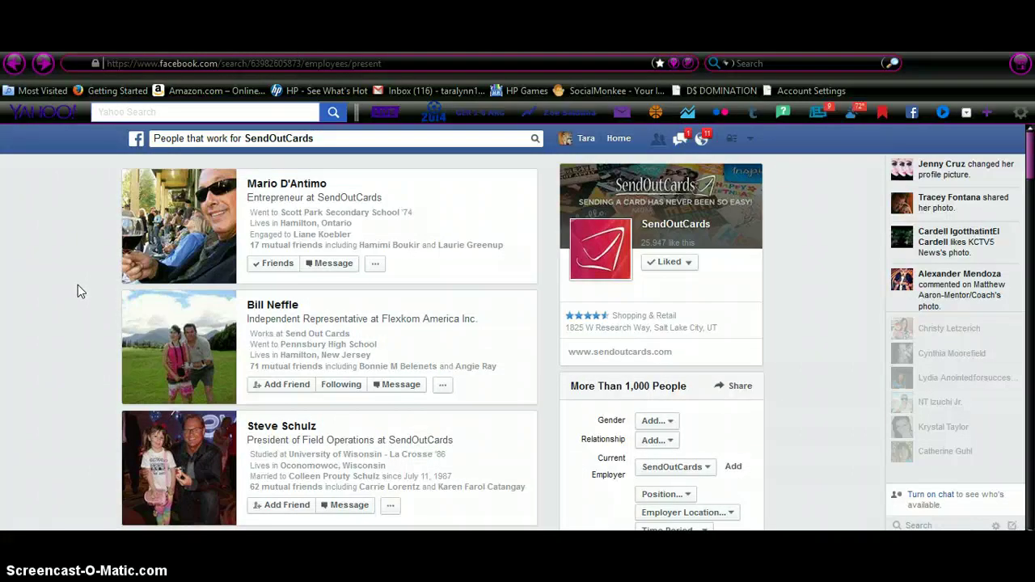
{"action": "left_click", "coordinate": [78, 284]}
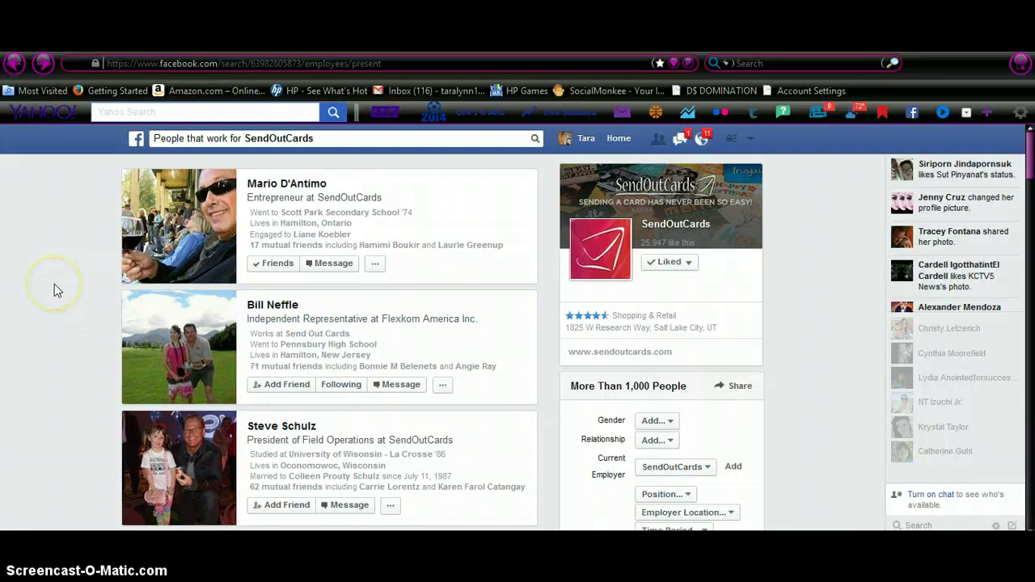
{"action": "left_click", "coordinate": [65, 293]}
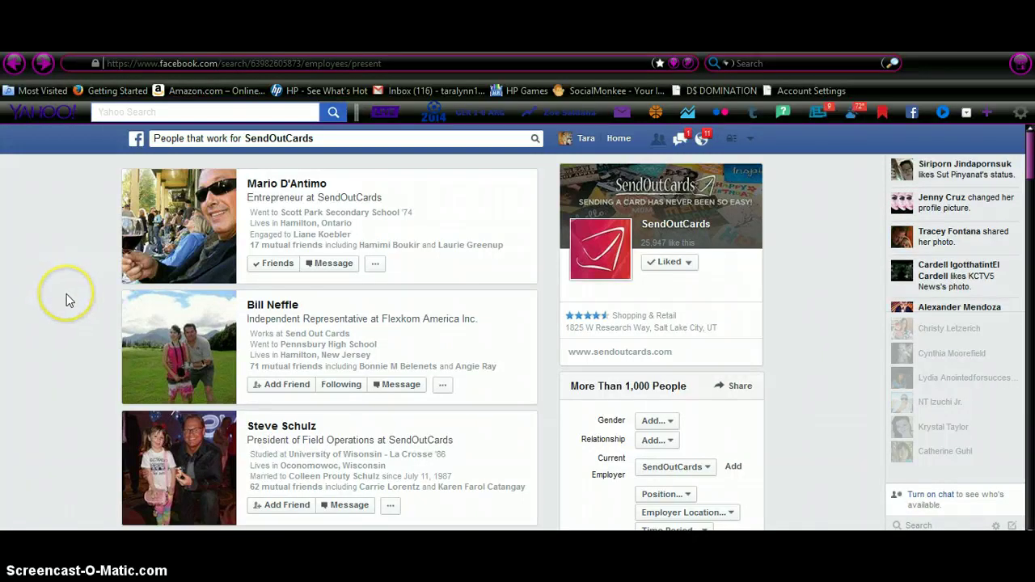